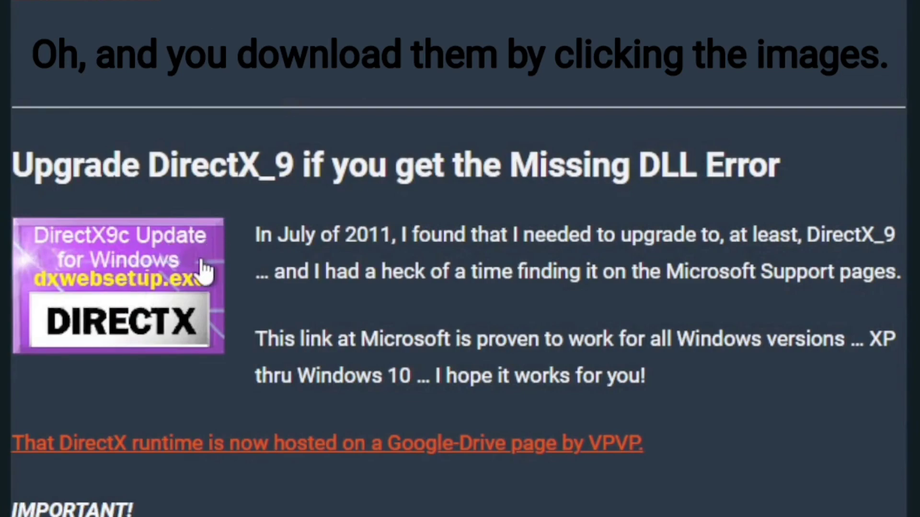
Step: Download the DirectX9c update for Windows (dxwebsetup.exe) from the DirectX upgrade section
click(215, 260)
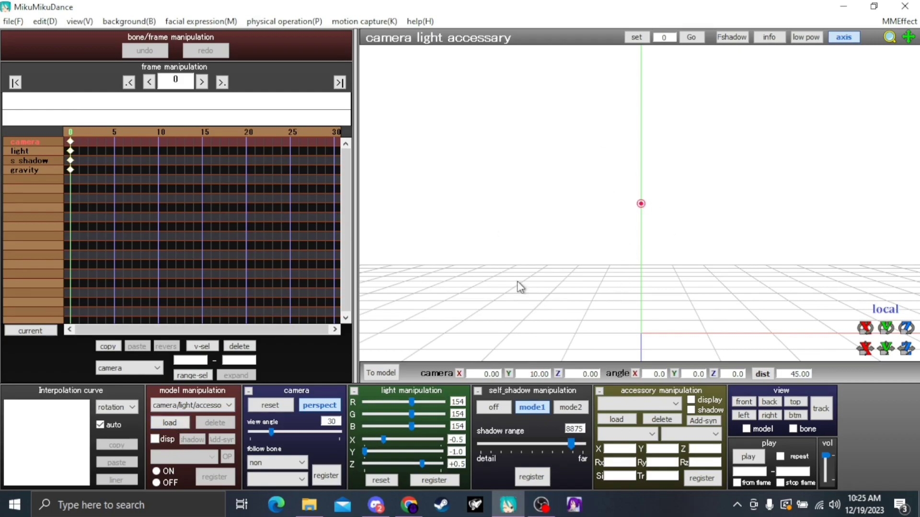
right_drag(620, 209, 775, 194)
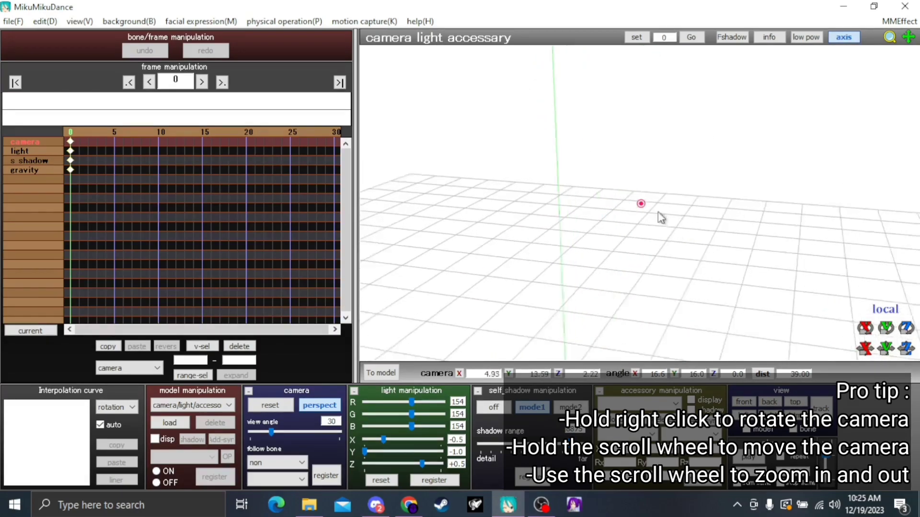
right_drag(727, 186, 674, 179)
scroll(674, 178, up, 4)
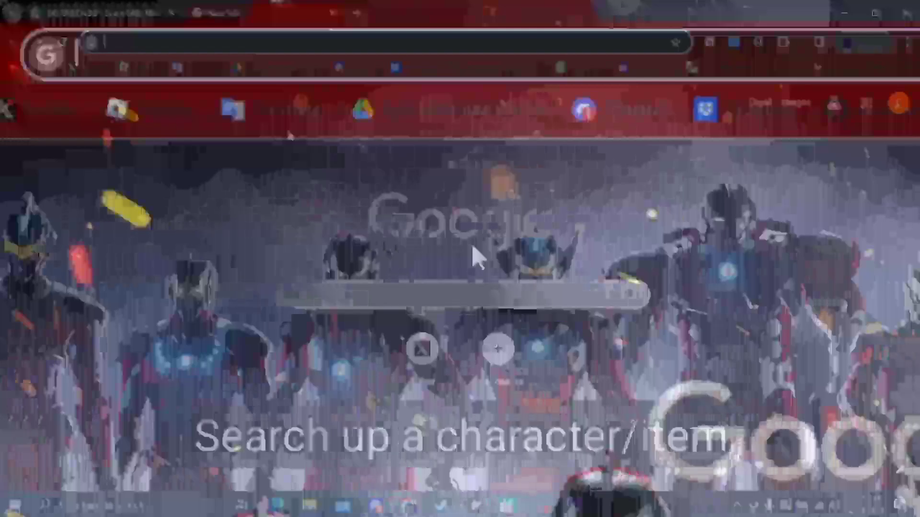
Step: Search the web for "ultraman mmd model"
text(ultraman )
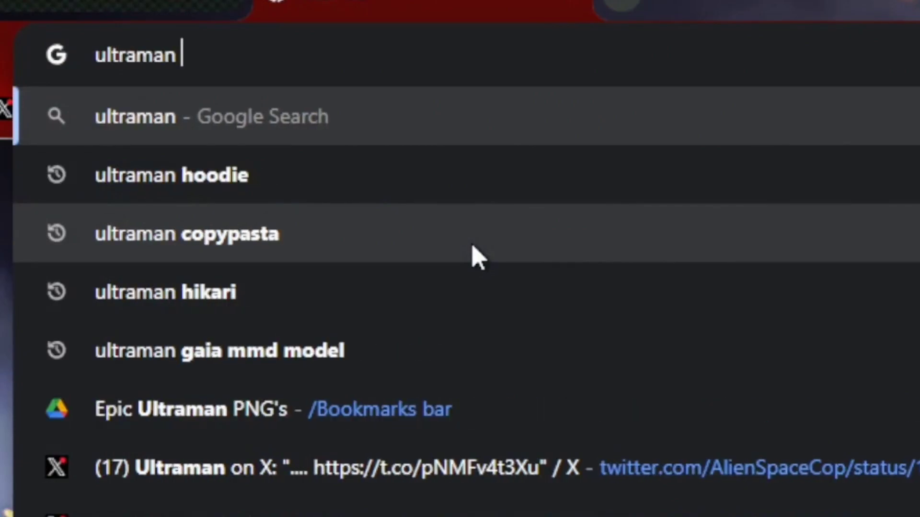
text(mm)
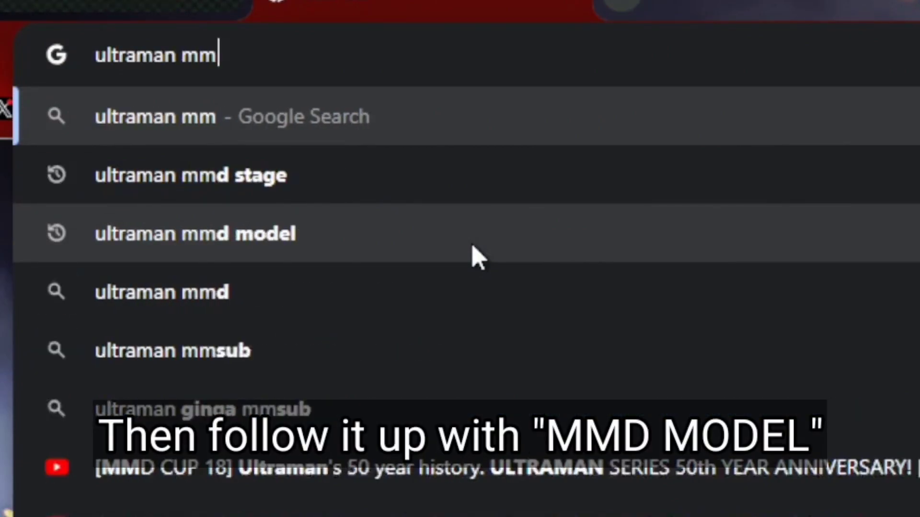
text(d model)
key(Return)
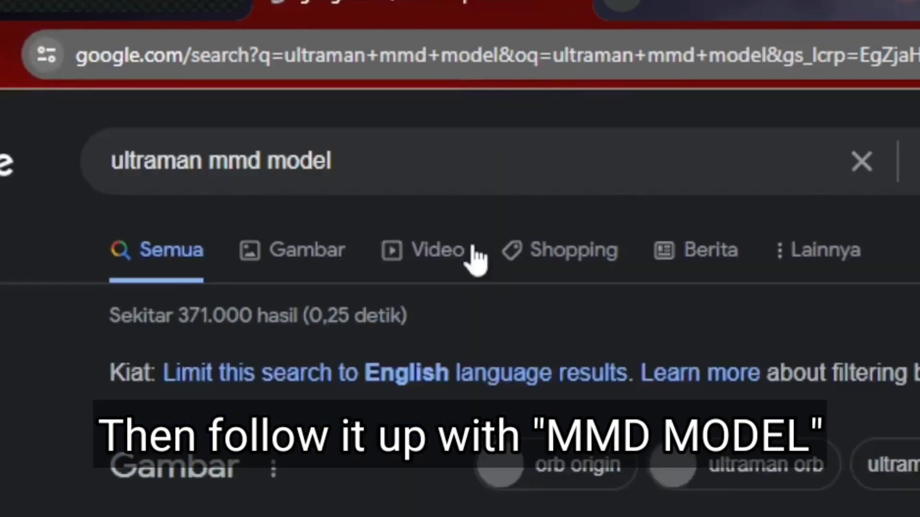
Step: Find the DeviantArt result "MMD DL] Ultras - Ultraman" among the image results and visit its page
scroll(681, 189, down, 3)
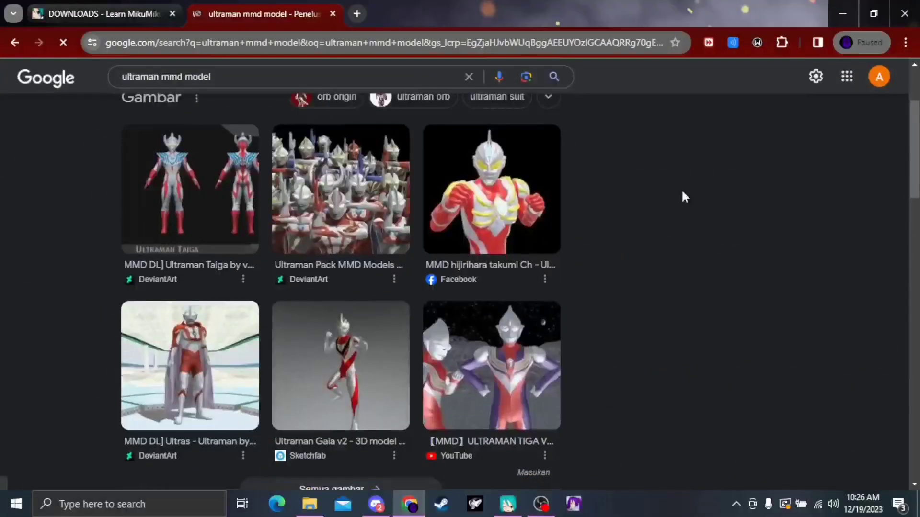
scroll(682, 197, up, 2)
scroll(631, 250, down, 3)
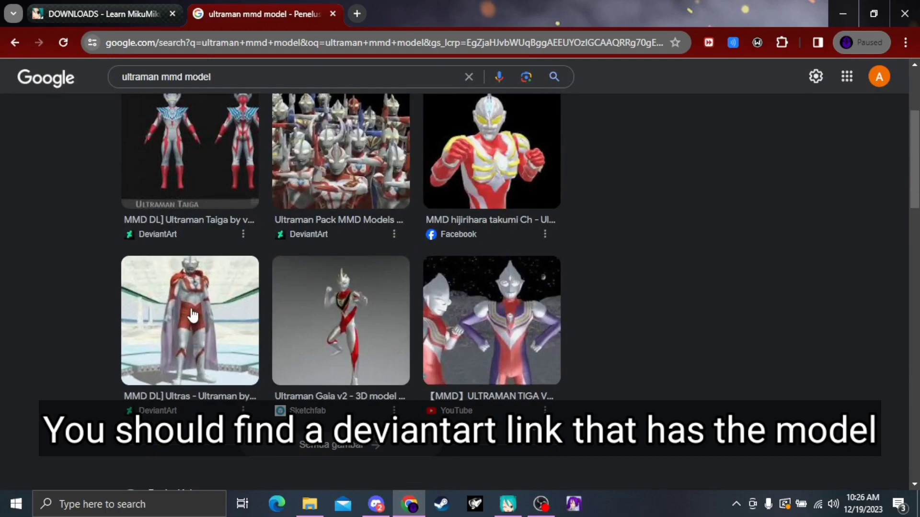
click(193, 315)
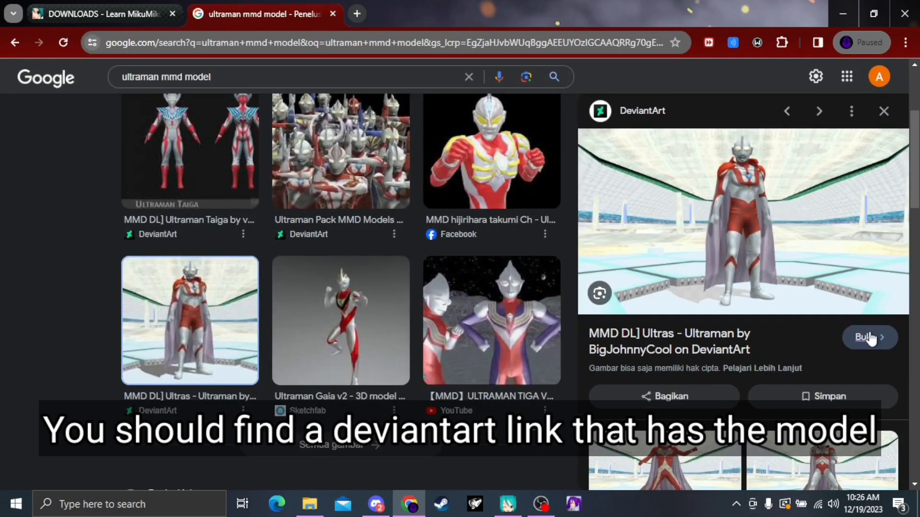
click(870, 338)
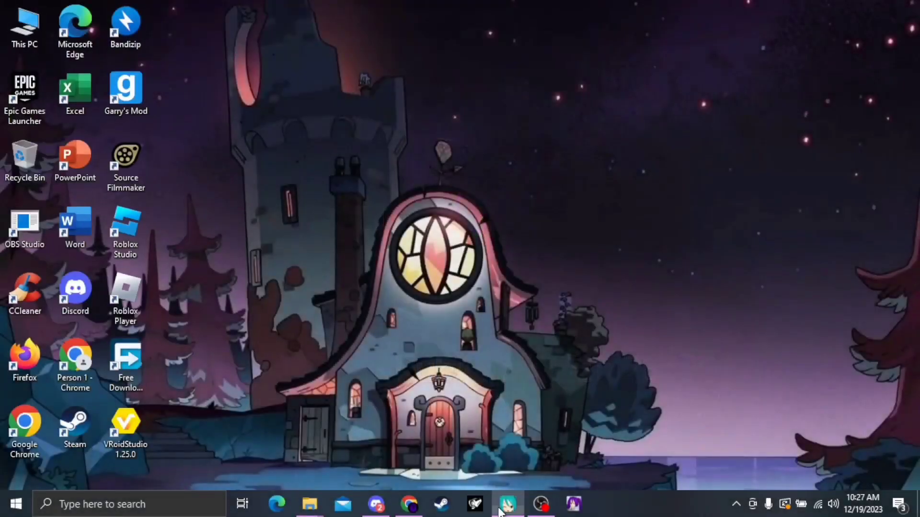
Step: Switch to MikuMikuDance and load "ultraman (2m).pmx" from the "Ultras - Ultraman - Jakkaeront" folder under Model
click(504, 505)
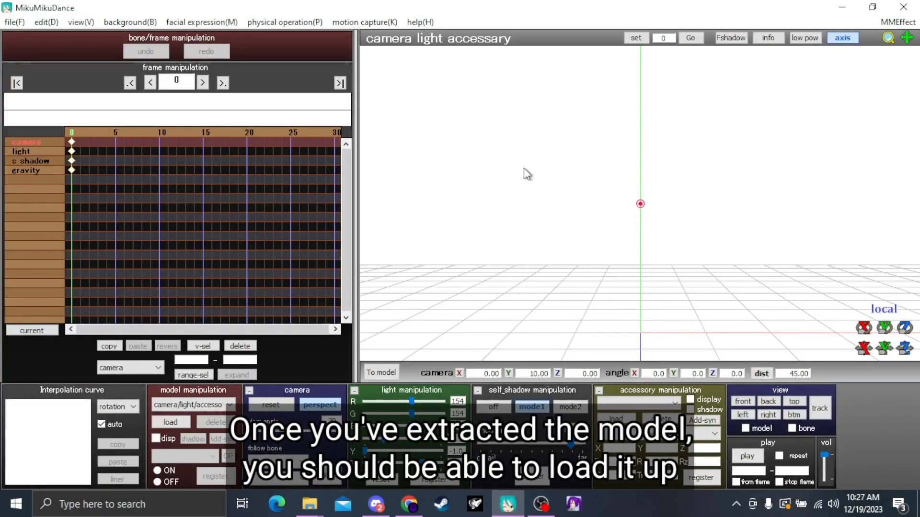
click(171, 422)
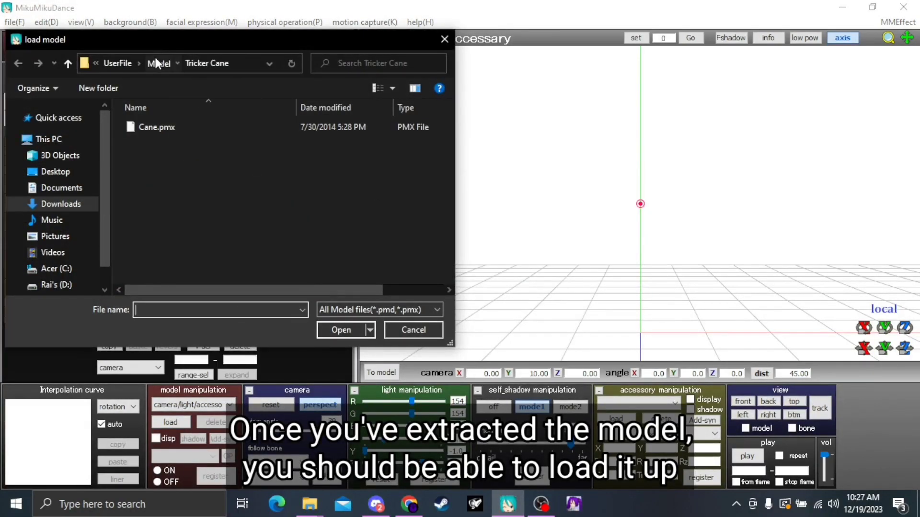
click(156, 61)
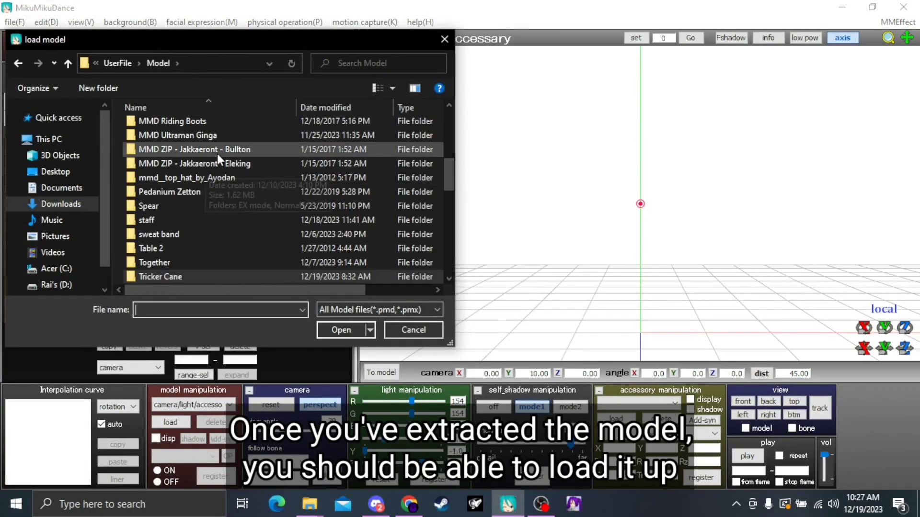
scroll(218, 193, down, 2)
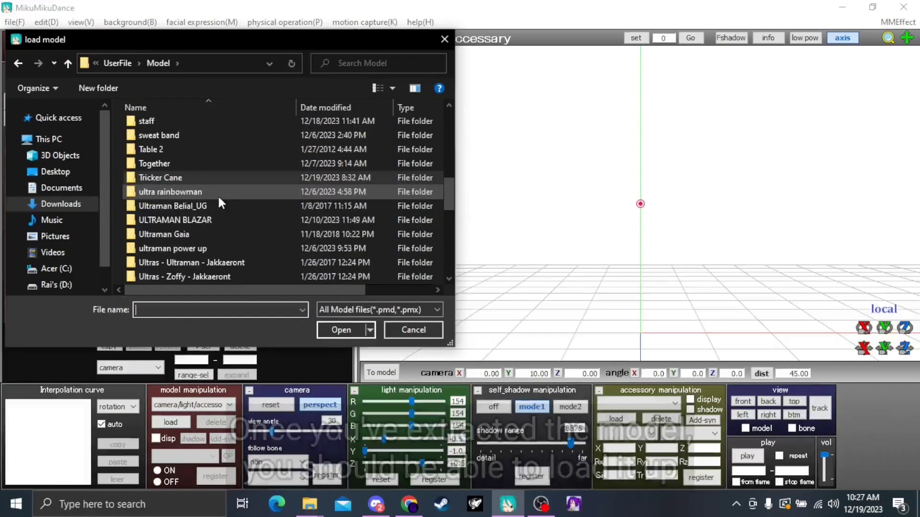
double_click(212, 263)
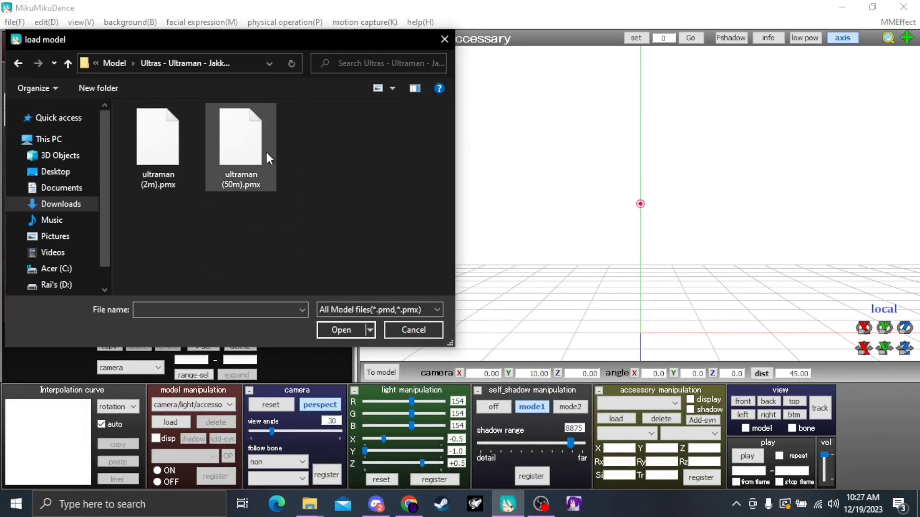
double_click(155, 157)
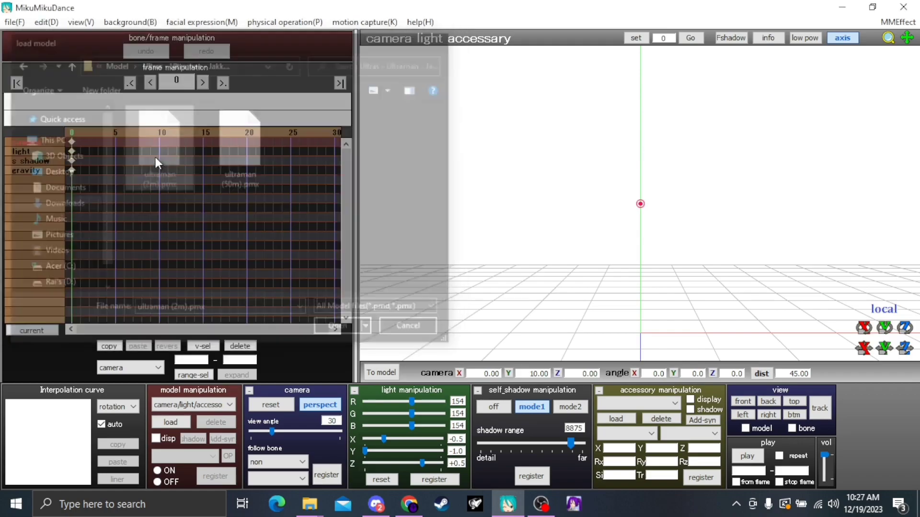
click(439, 290)
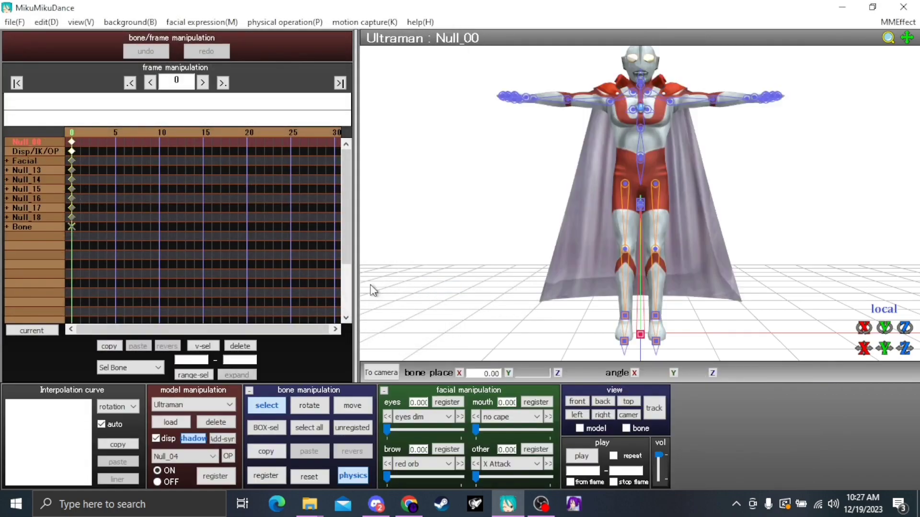
Step: Examine the loaded Ultraman model and its bones from several angles and up close
right_drag(507, 202, 665, 220)
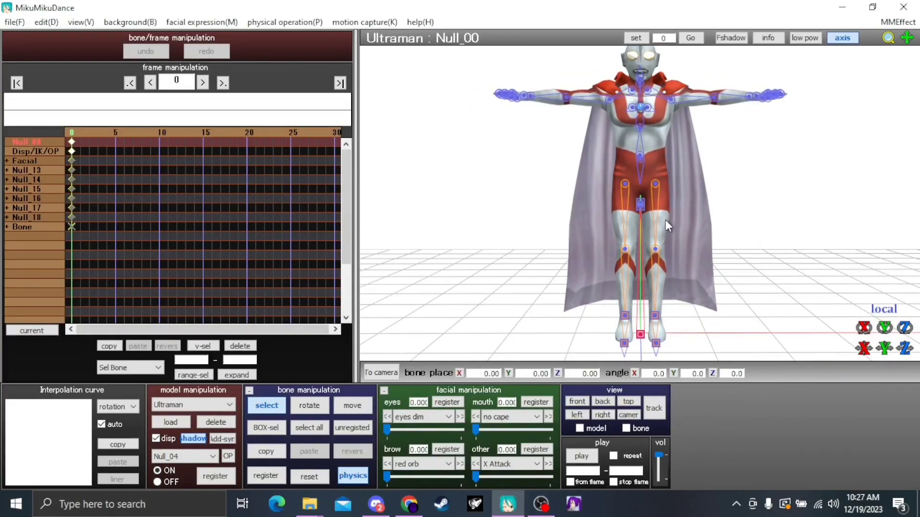
middle_drag(702, 171, 686, 238)
scroll(686, 237, up, 2)
right_drag(686, 237, 697, 219)
middle_drag(697, 218, 692, 265)
scroll(683, 265, up, 3)
scroll(693, 266, up, 5)
scroll(697, 268, down, 4)
mouse_move(697, 269)
right_down()
mouse_move(729, 275)
mouse_move(616, 260)
mouse_move(696, 266)
right_up()
middle_drag(697, 266, 676, 254)
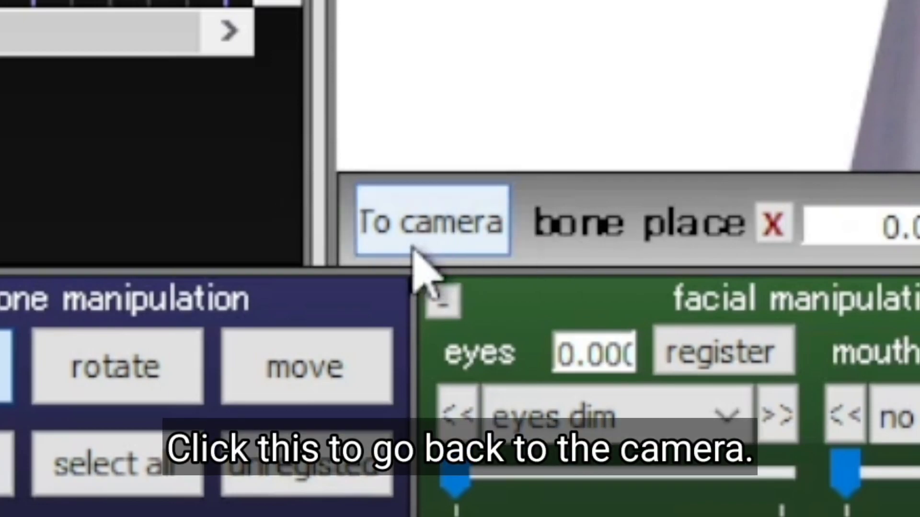
Step: Switch from the Ultraman model to camera mode and back to the model's bone display, inspecting the upper-body bones
click(432, 247)
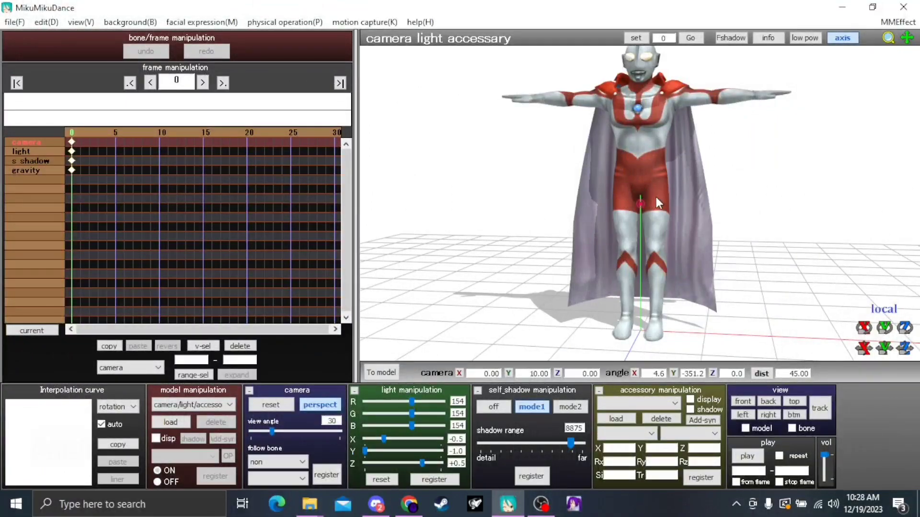
right_click(735, 195)
right_click(736, 195)
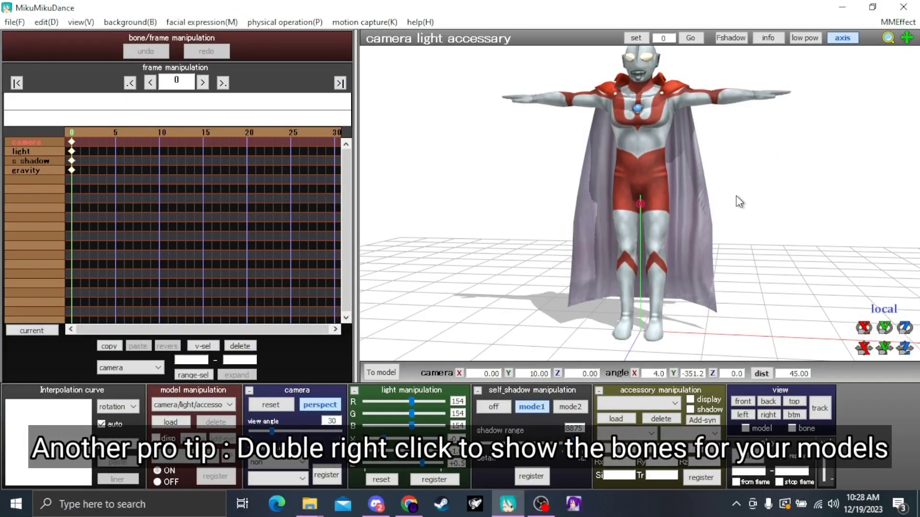
right_drag(736, 196, 676, 188)
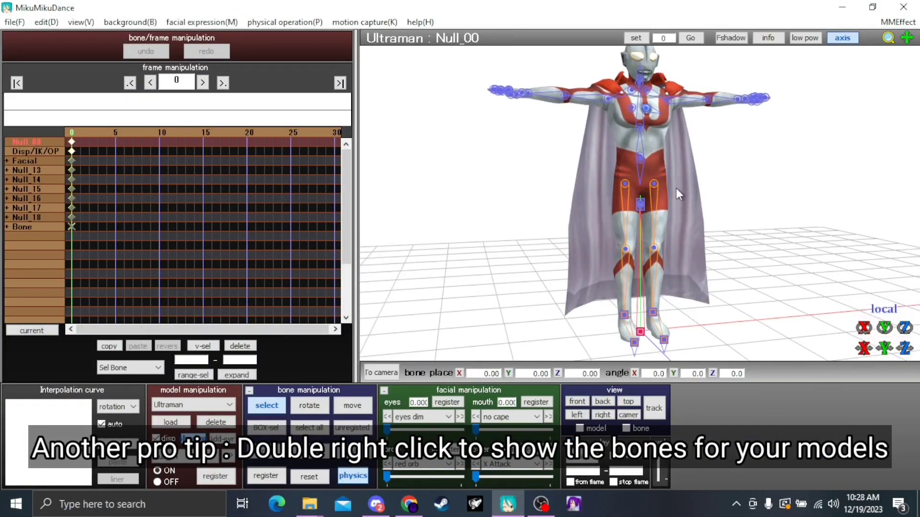
middle_drag(677, 188, 662, 247)
scroll(664, 251, up, 3)
scroll(670, 262, up, 3)
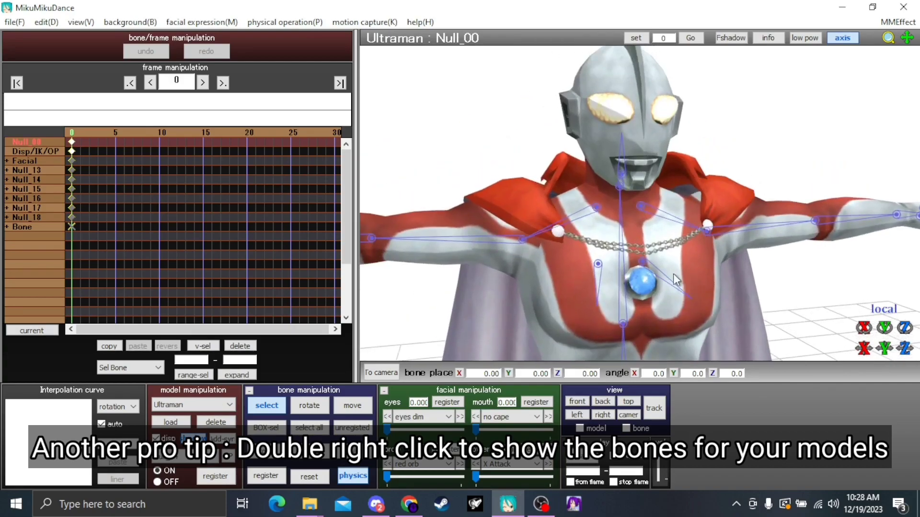
scroll(673, 265, down, 2)
scroll(674, 260, down, 3)
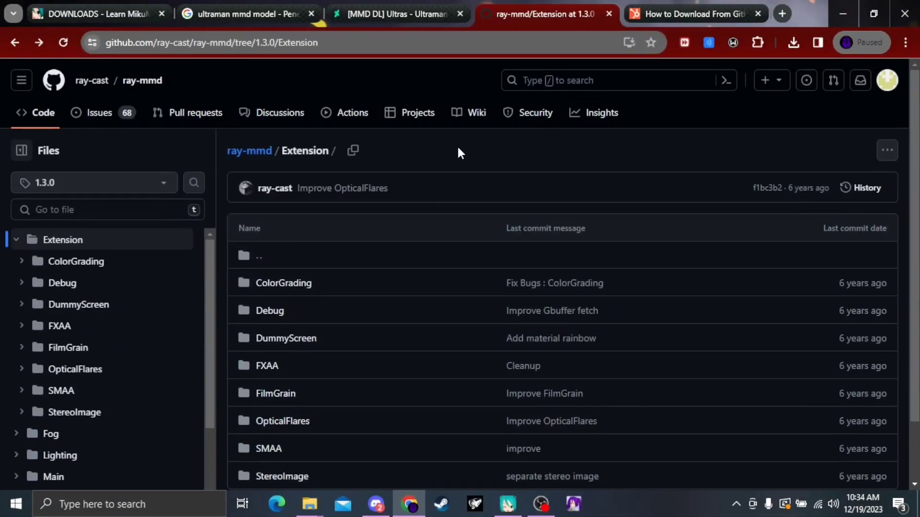
Step: In the browser, open the main code page of the ray-mmd repository on GitHub and show its code download options
click(28, 115)
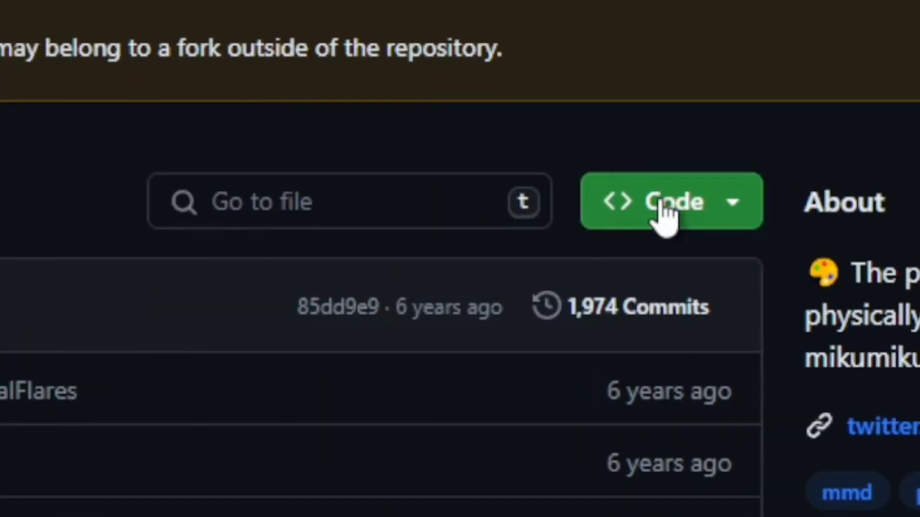
click(662, 201)
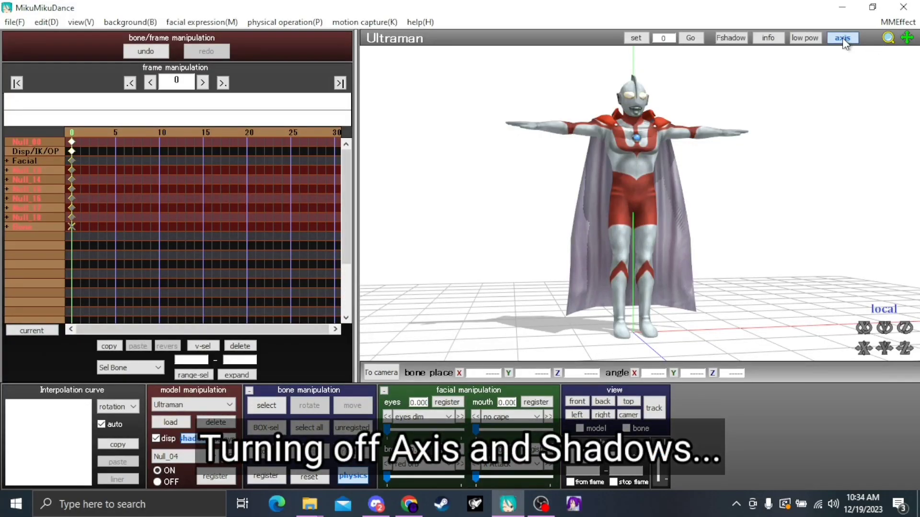
Step: Hide the coordinate axis and turn off the ground shadow in the MikuMikuDance scene
click(844, 42)
right_drag(654, 261, 611, 232)
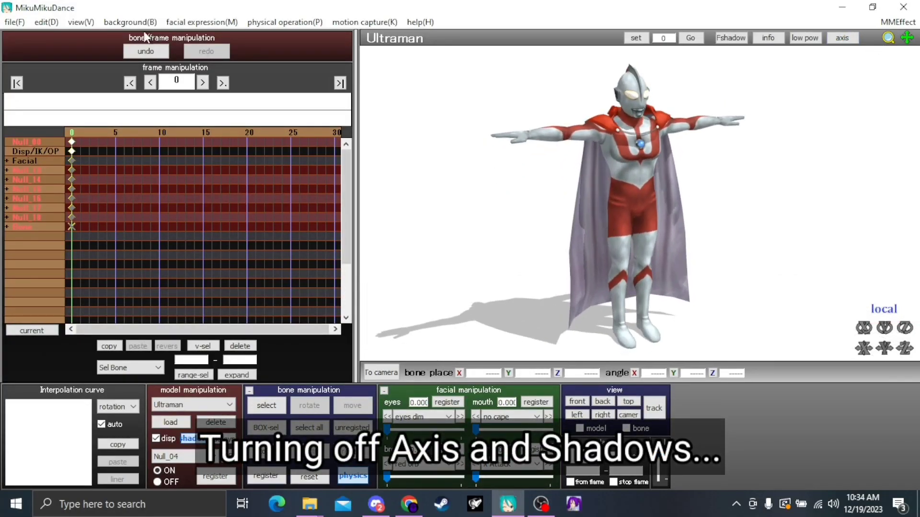
click(70, 23)
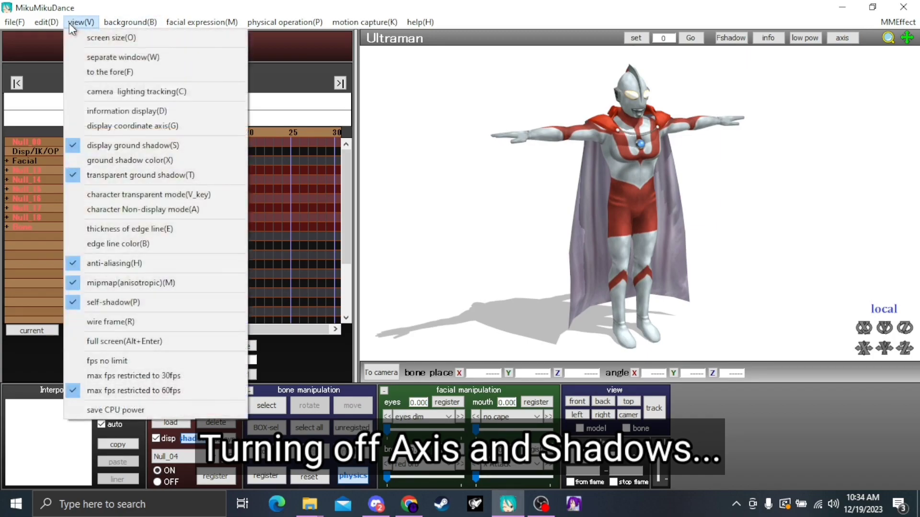
click(123, 145)
right_drag(499, 211, 554, 248)
Step: Start loading a model and browse to the ray-mmd-1.3.0 folder inside MMD STUFF
click(185, 422)
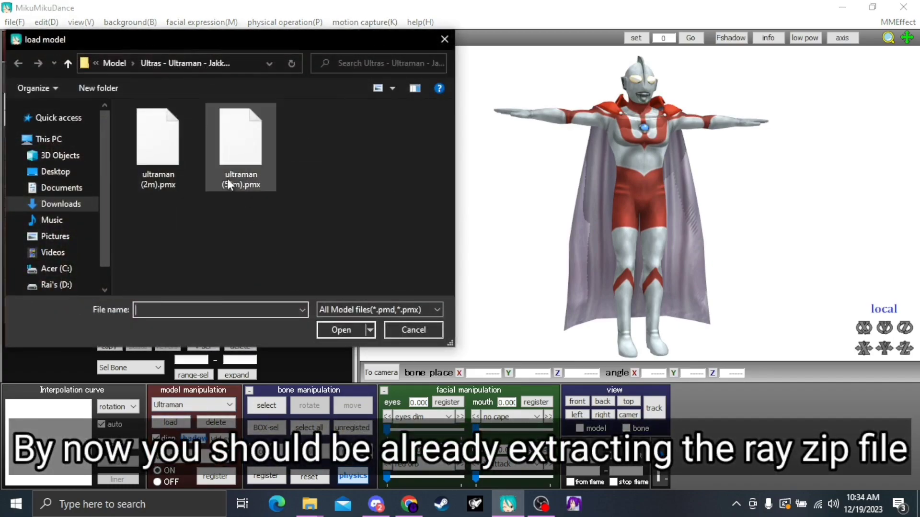
click(115, 64)
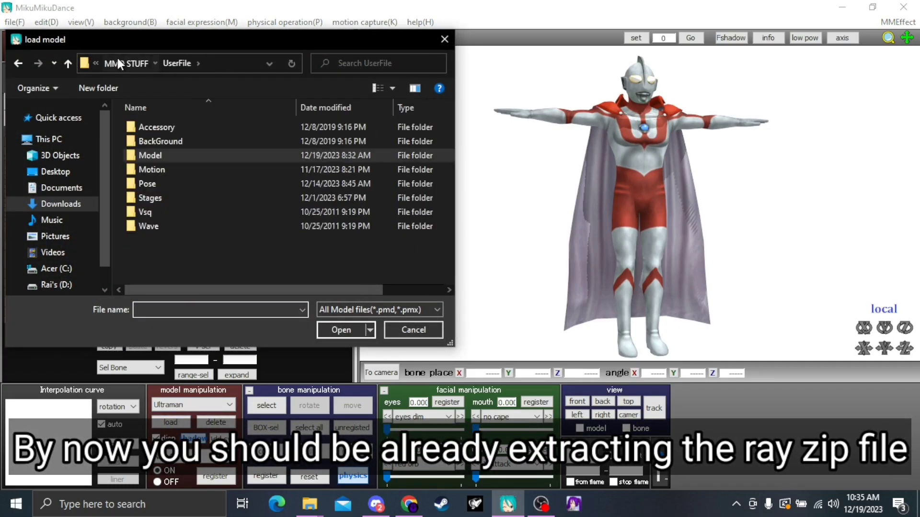
click(118, 62)
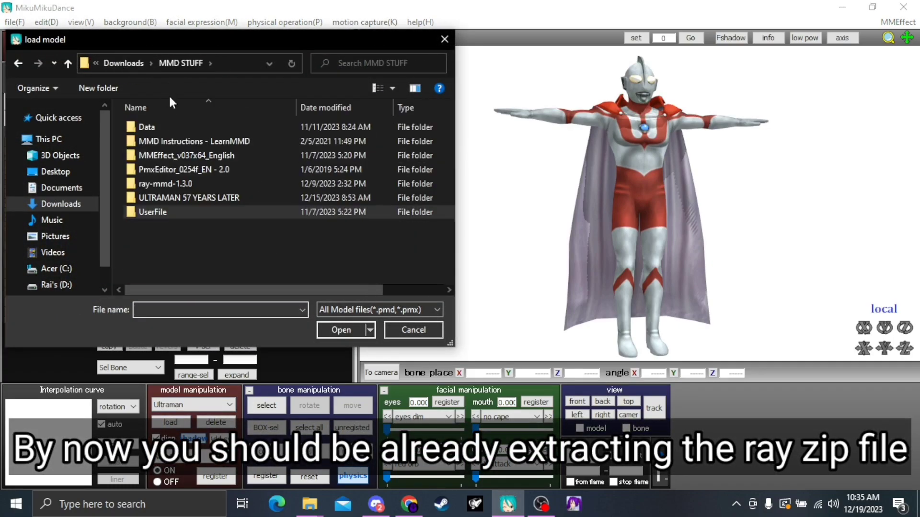
double_click(159, 184)
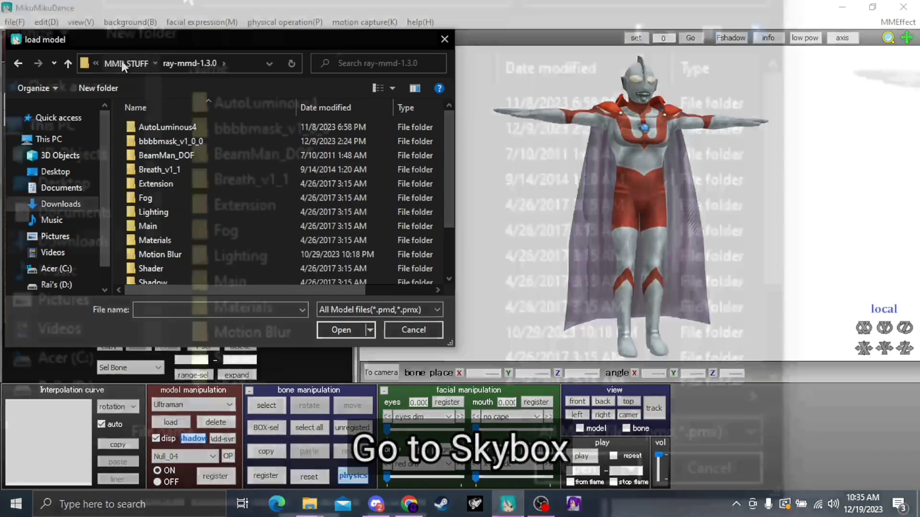
click(123, 63)
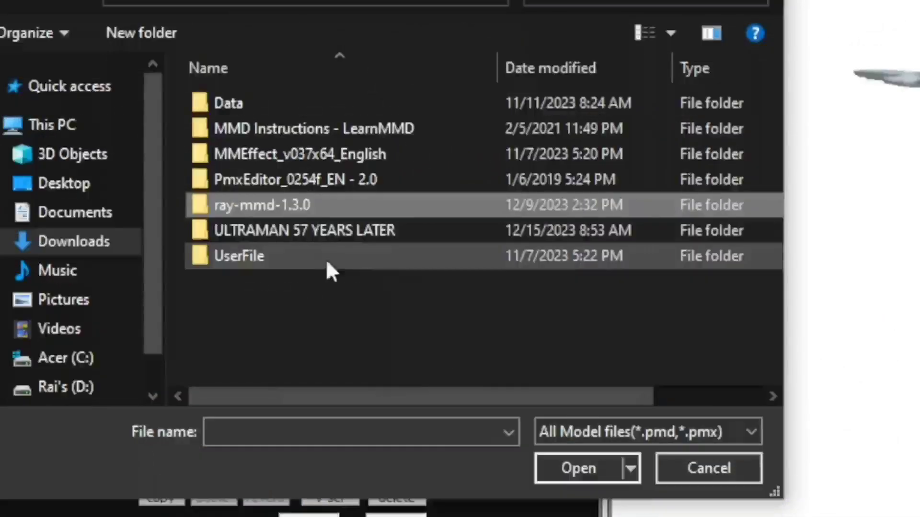
double_click(254, 204)
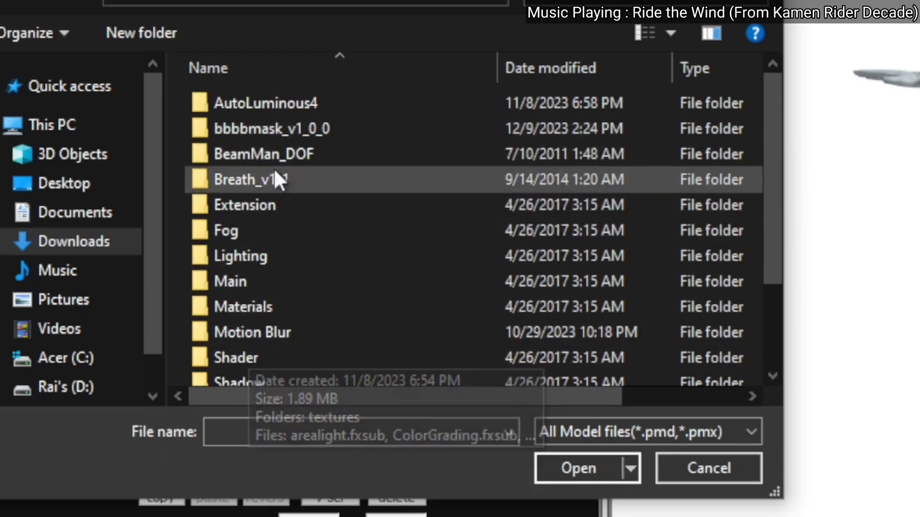
Step: Load skybox_hdr.pmx from the Template folder under Skybox and Sky Hemisphere, accepting the model information
scroll(375, 204, down, 1)
scroll(375, 204, down, 3)
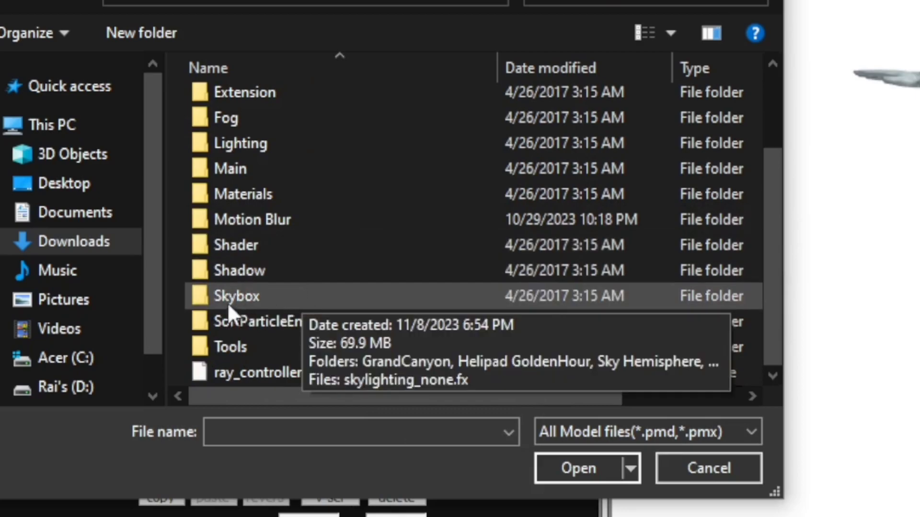
double_click(280, 296)
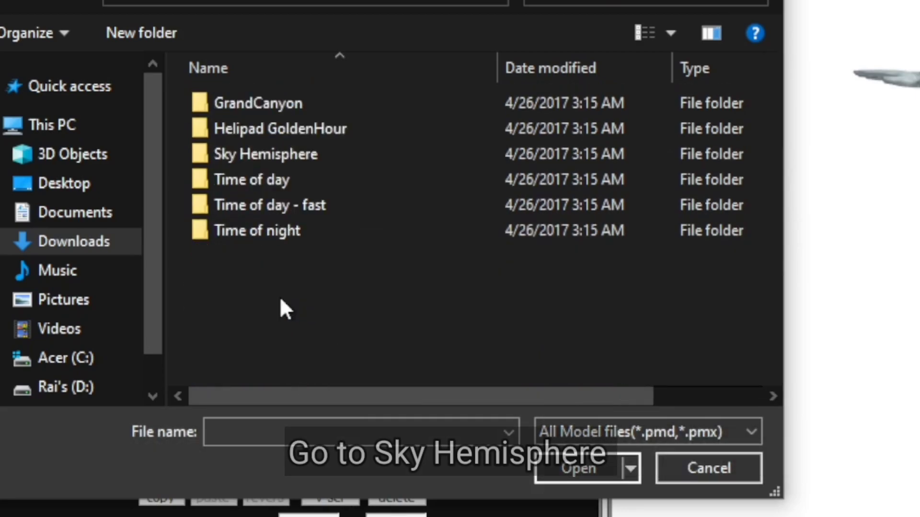
double_click(274, 159)
double_click(274, 152)
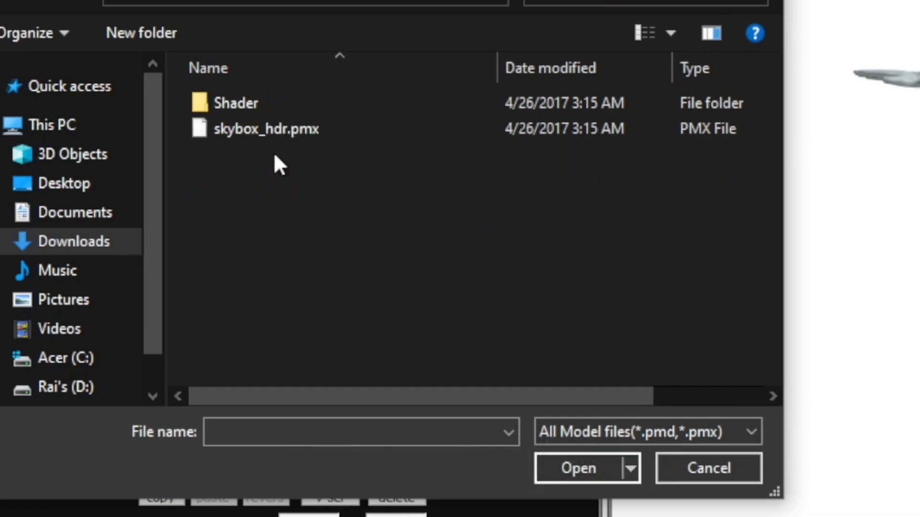
double_click(261, 128)
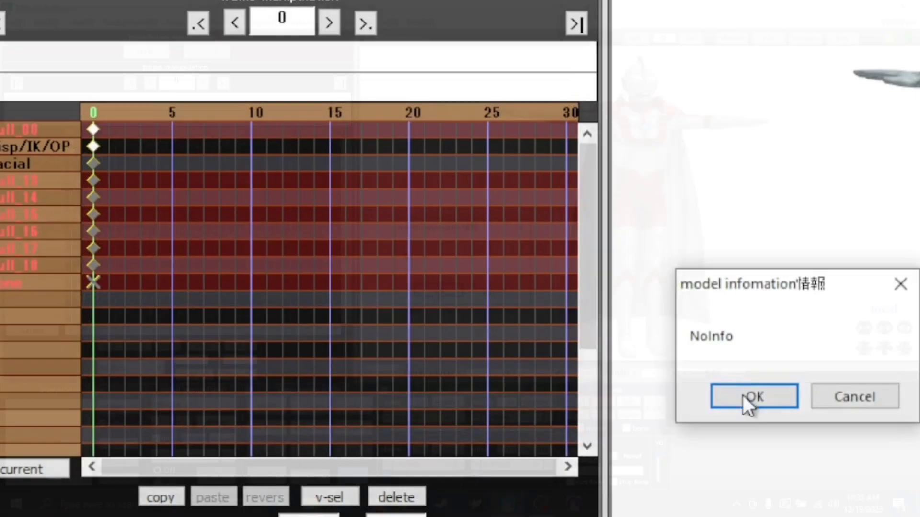
click(745, 396)
right_drag(695, 188, 720, 146)
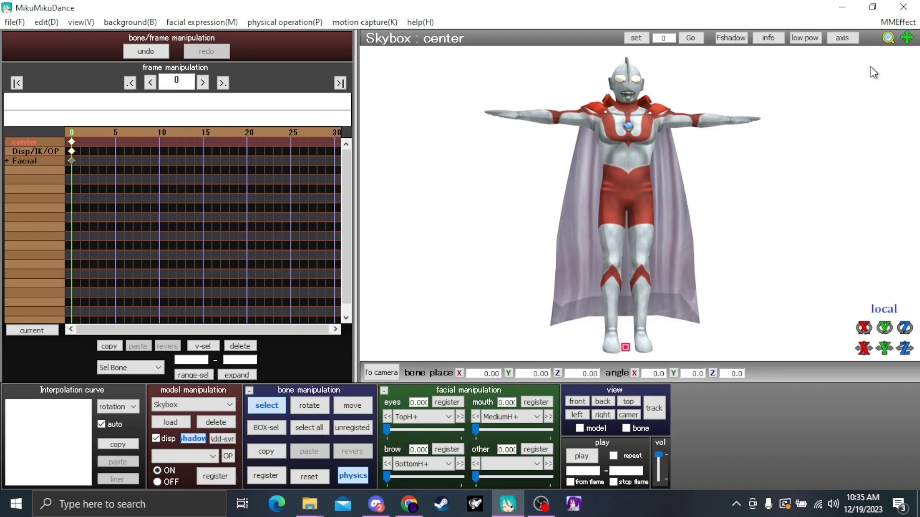
Step: In the MMEffect mapping, assign main.fx from the ray-mmd-1.3.0 Main folder to ultraman (2m).pmx and apply it
click(891, 22)
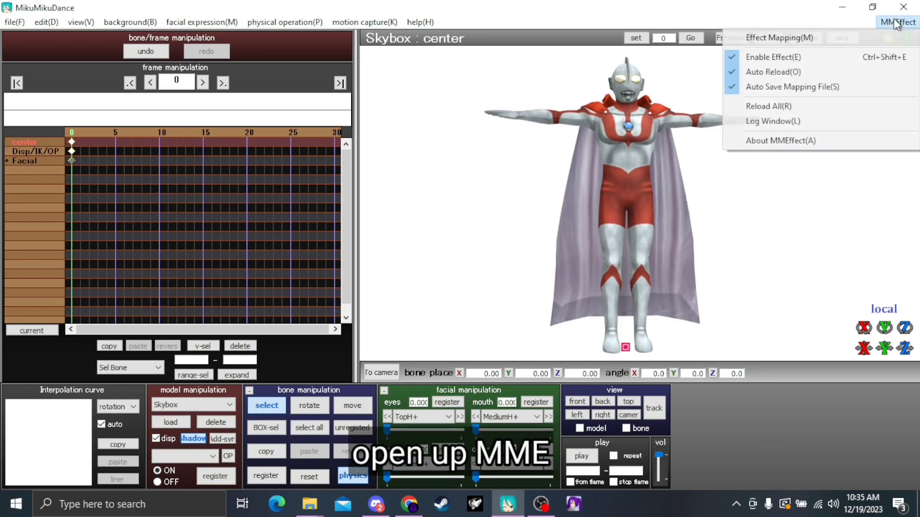
click(840, 42)
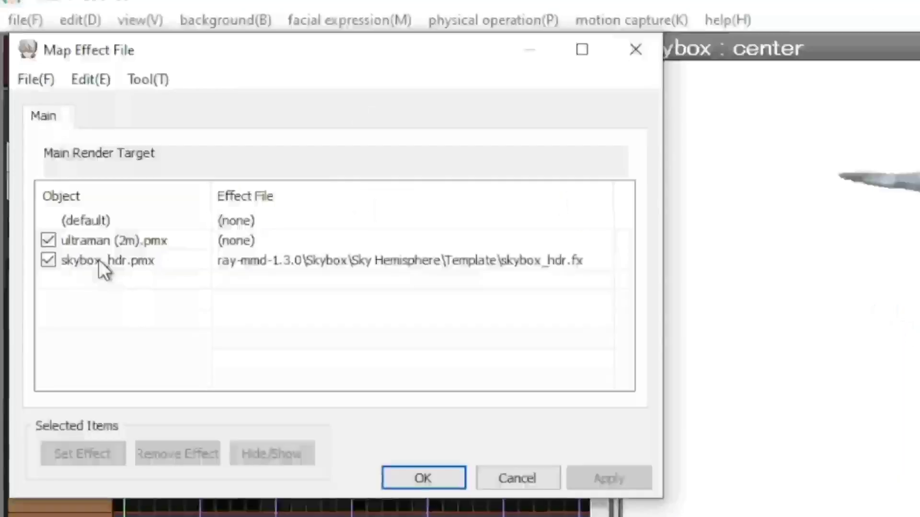
double_click(95, 238)
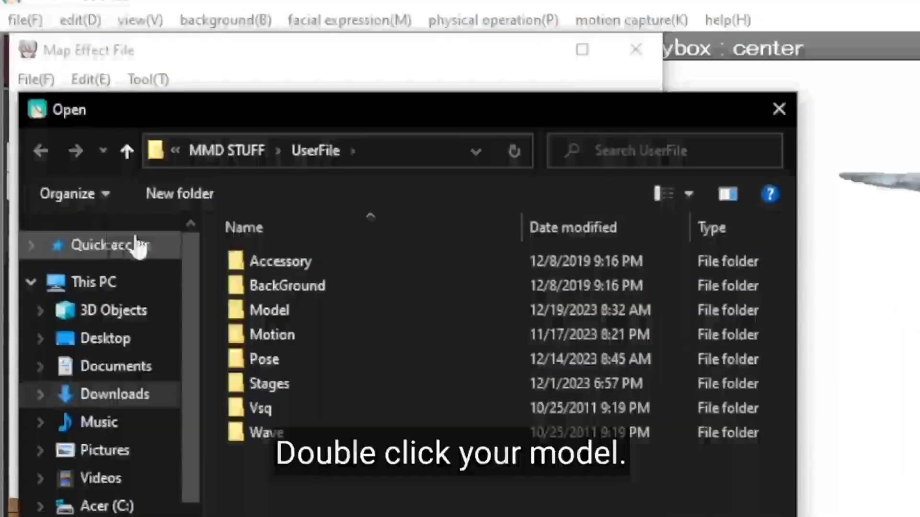
click(194, 150)
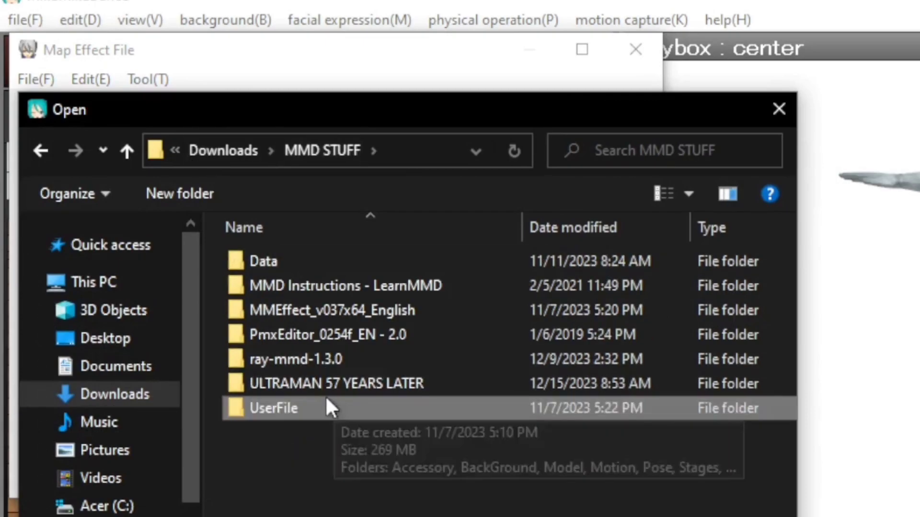
double_click(300, 362)
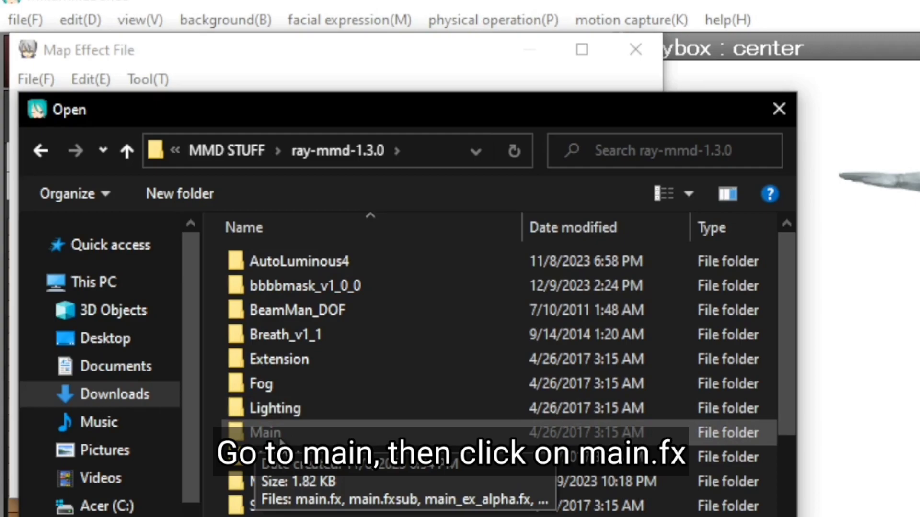
double_click(281, 434)
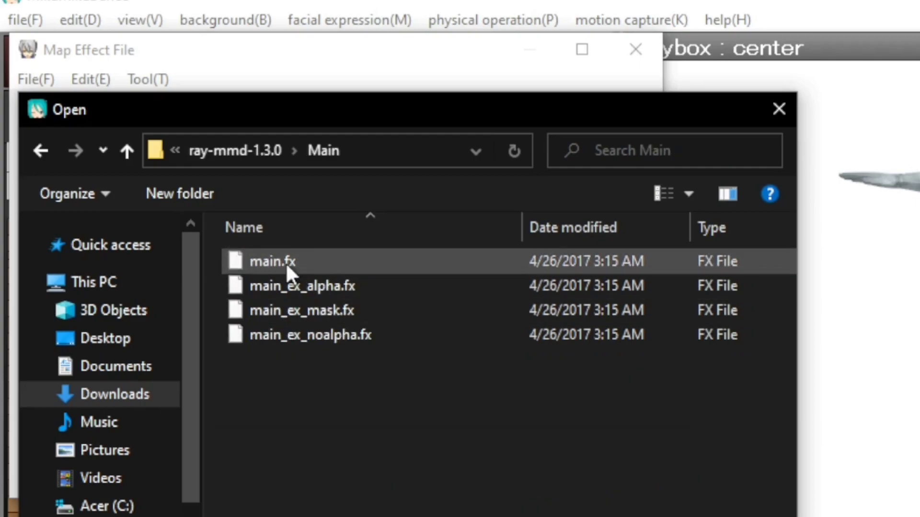
double_click(271, 260)
click(596, 479)
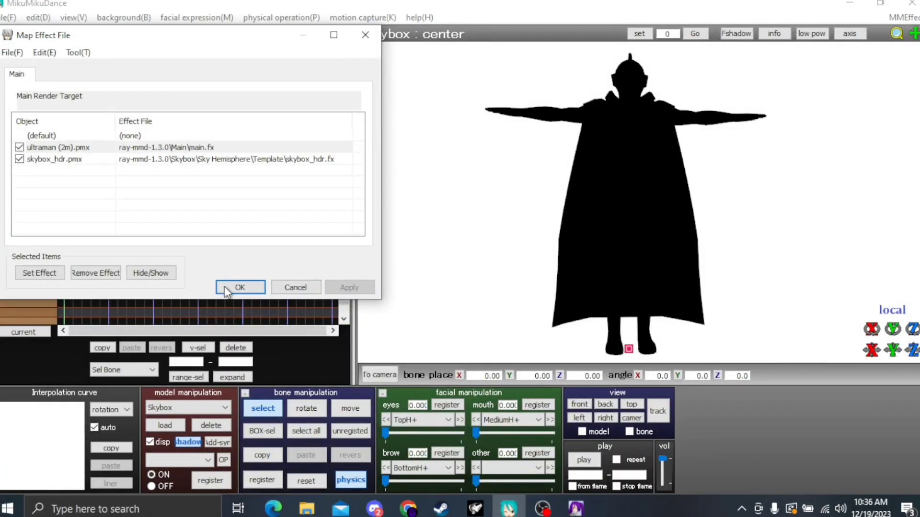
click(238, 287)
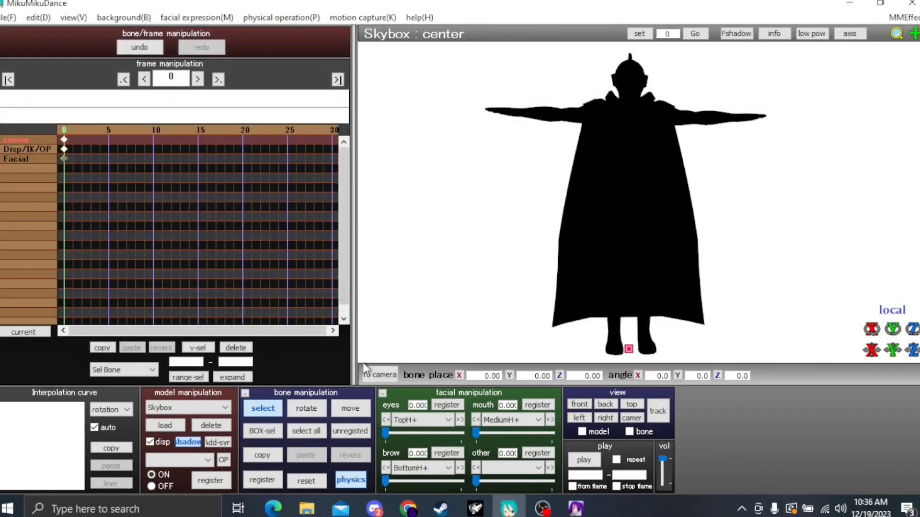
Step: Switch to camera/light/accessory mode and load the accessory ray.x from the ray-mmd-1.3.0 folder
click(378, 378)
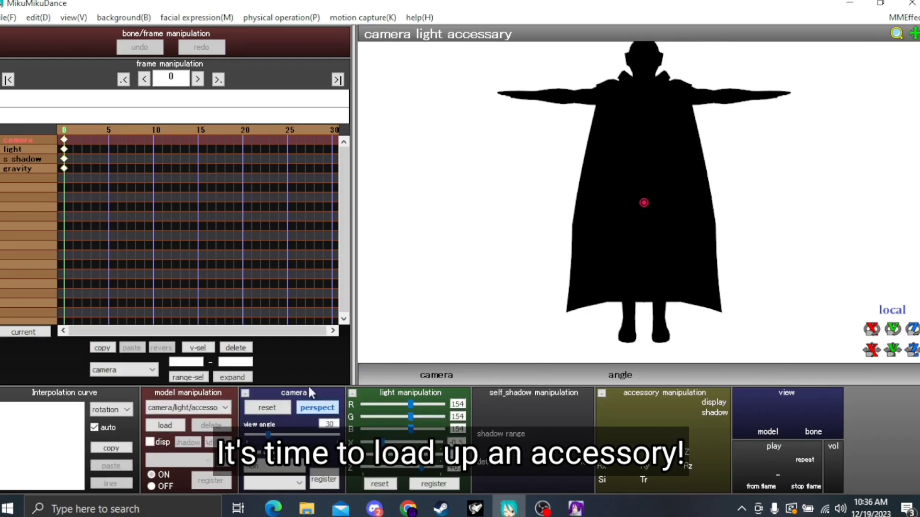
click(182, 410)
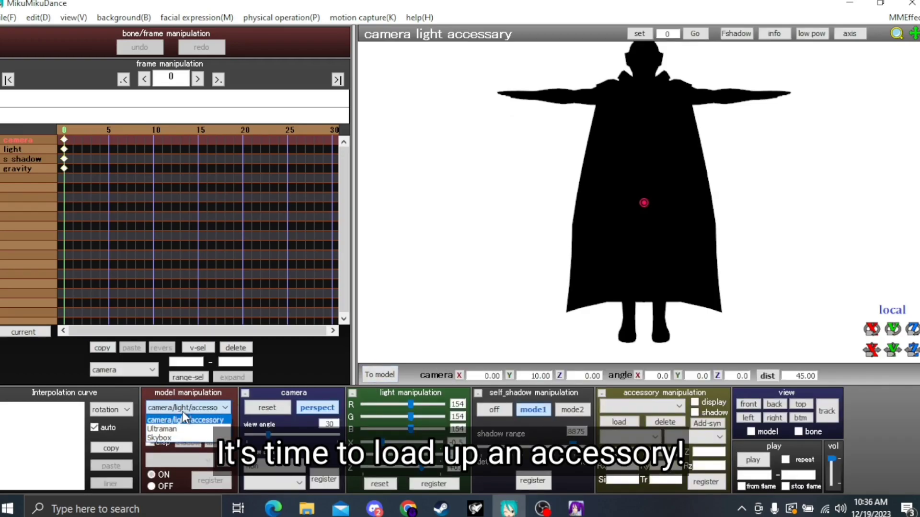
click(187, 405)
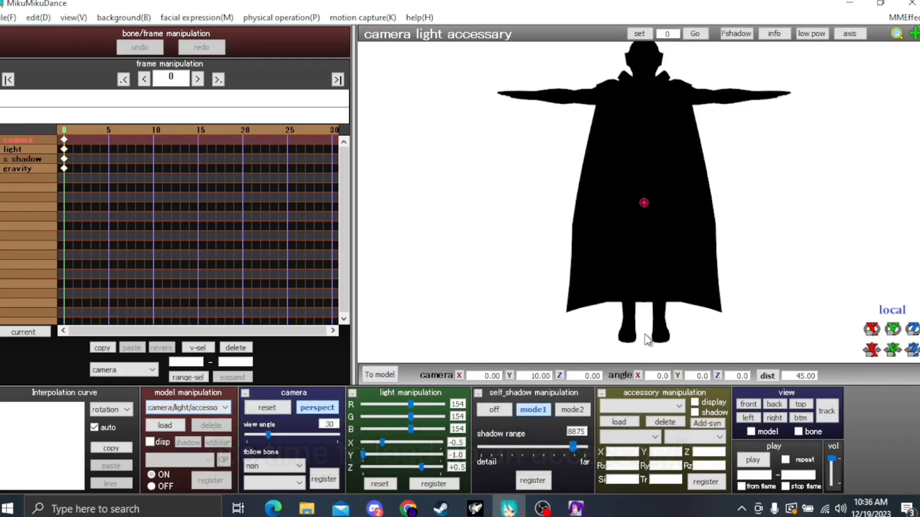
click(619, 422)
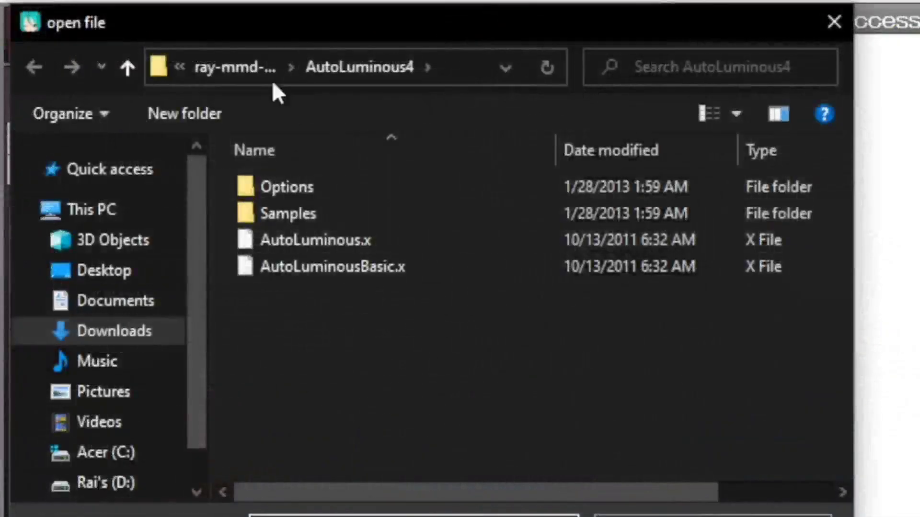
click(261, 70)
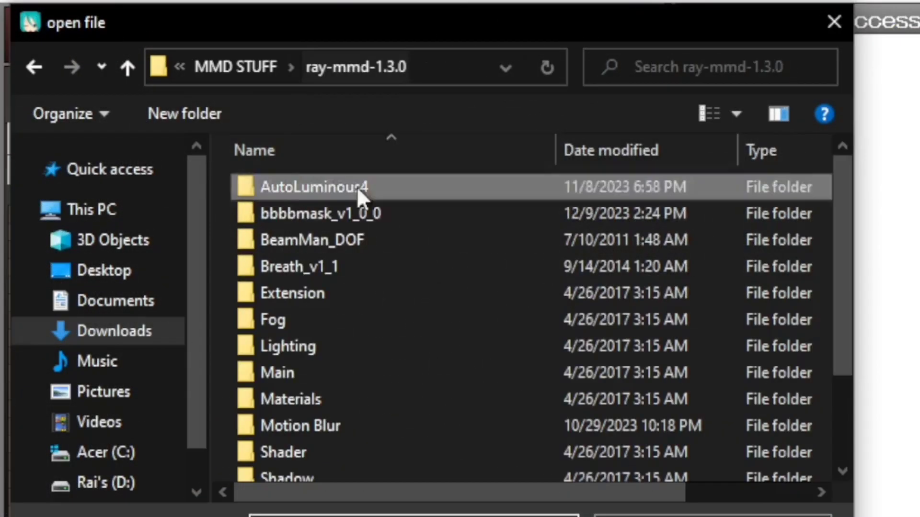
scroll(357, 206, down, 2)
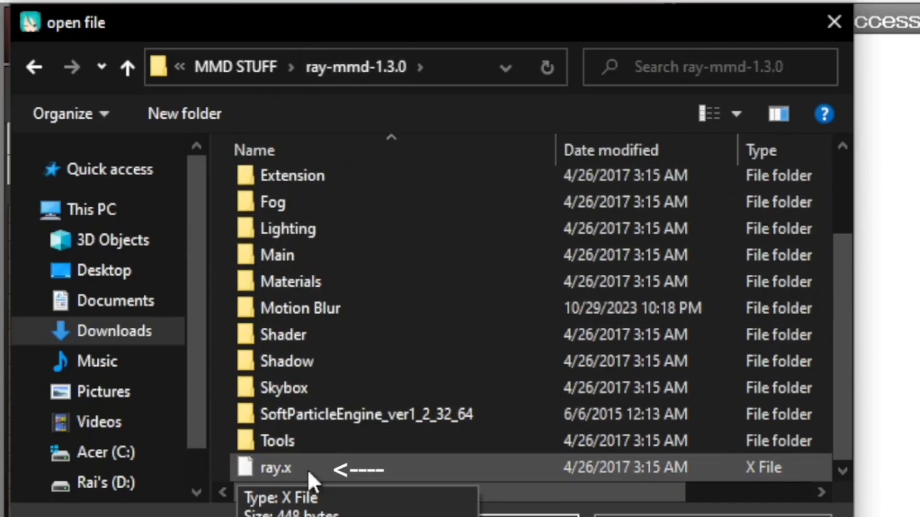
double_click(318, 462)
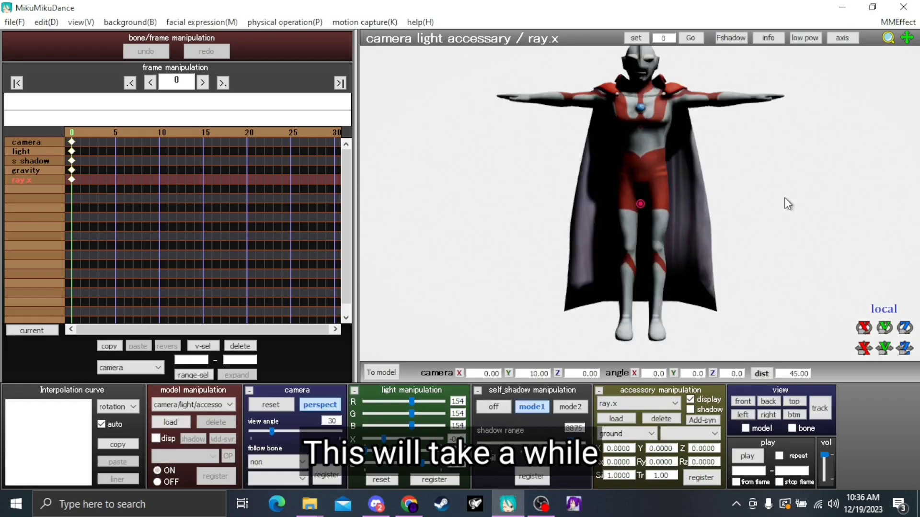
Step: Open the MMEffect mapping and show the EnvLightMap effect assignments
middle_drag(791, 124, 787, 197)
scroll(788, 202, up, 10)
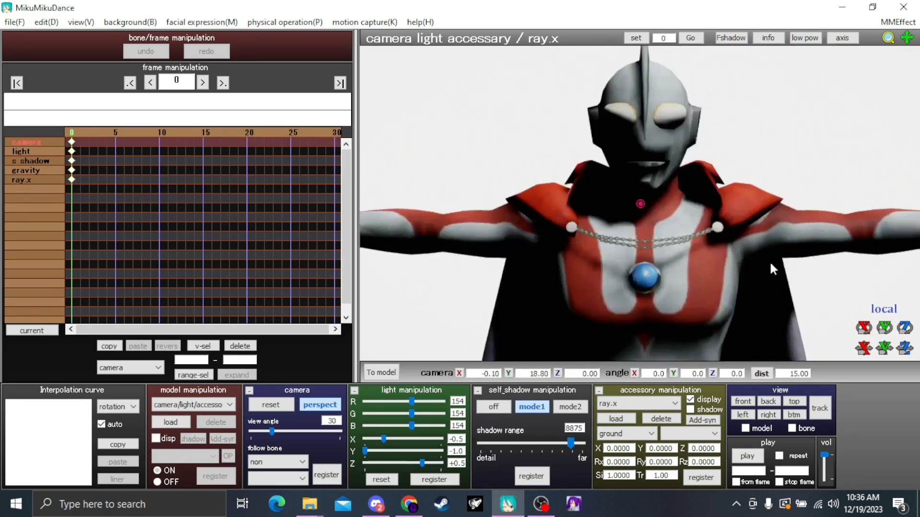
right_drag(776, 262, 795, 263)
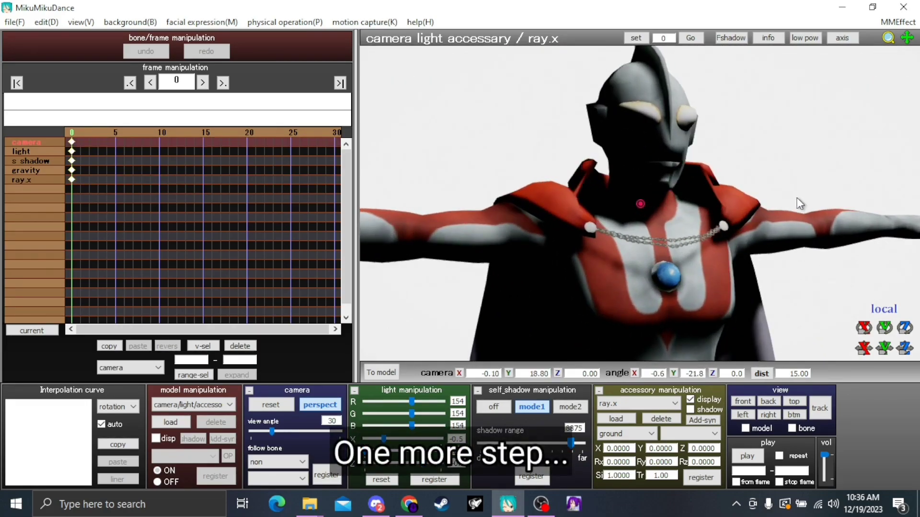
scroll(872, 147, up, 2)
scroll(860, 91, down, 4)
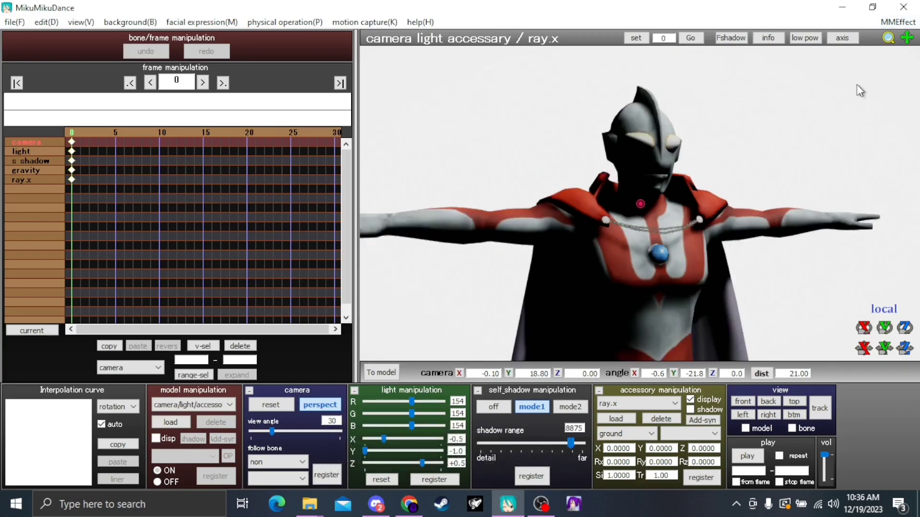
click(897, 22)
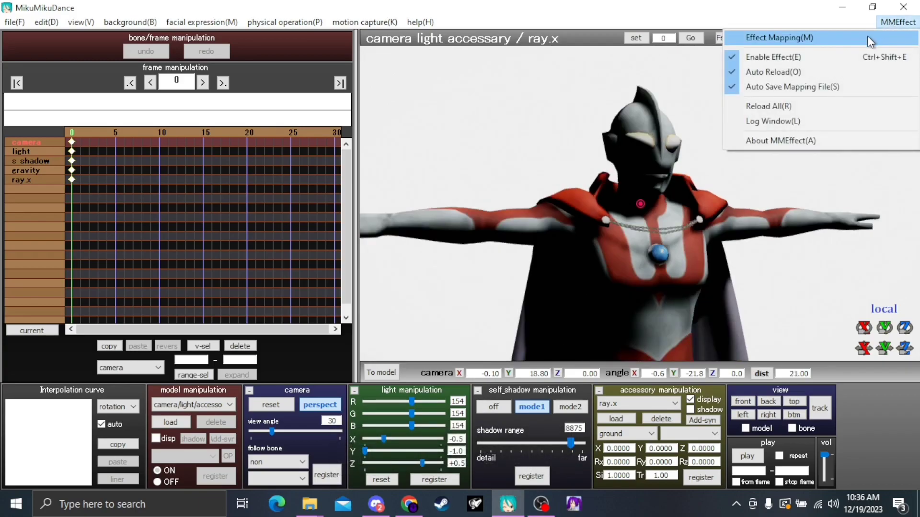
click(867, 38)
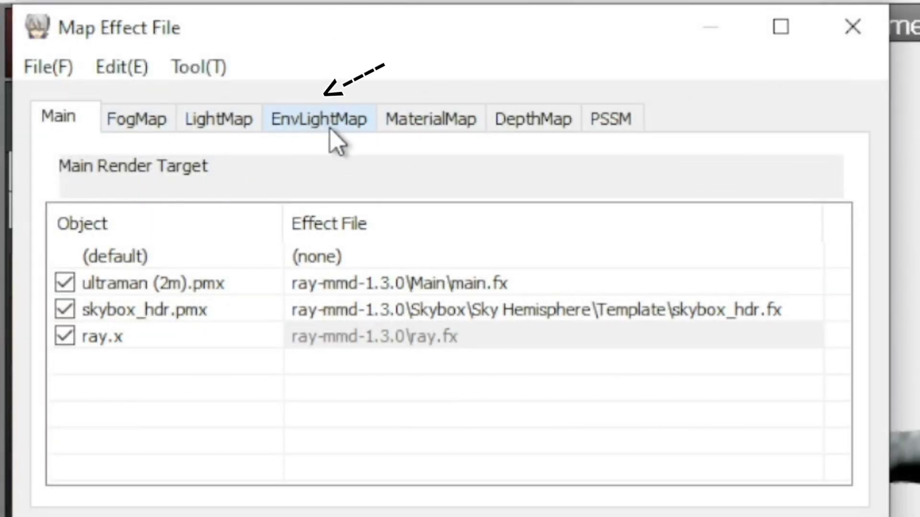
click(305, 128)
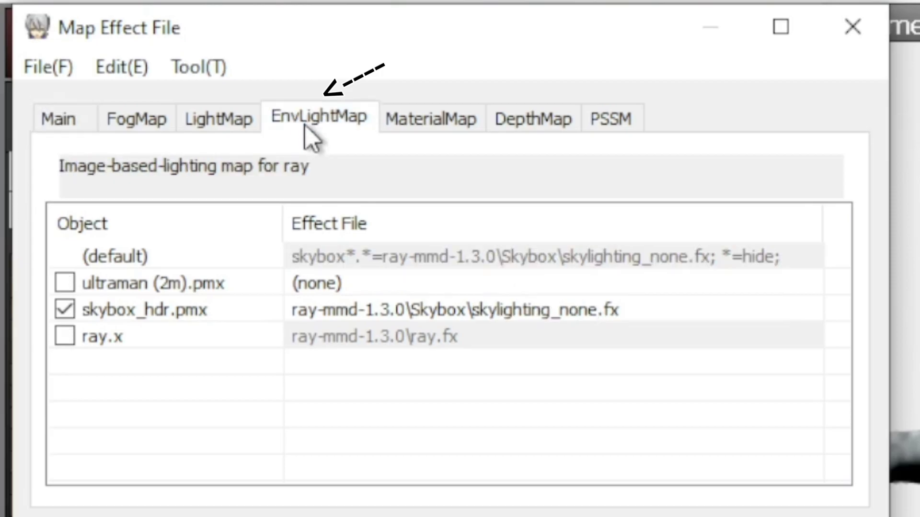
Step: Assign skylighting_hdr.fx from the Sky Hemisphere Template folder to skybox_hdr.pmx as its EnvLightMap effect
double_click(140, 310)
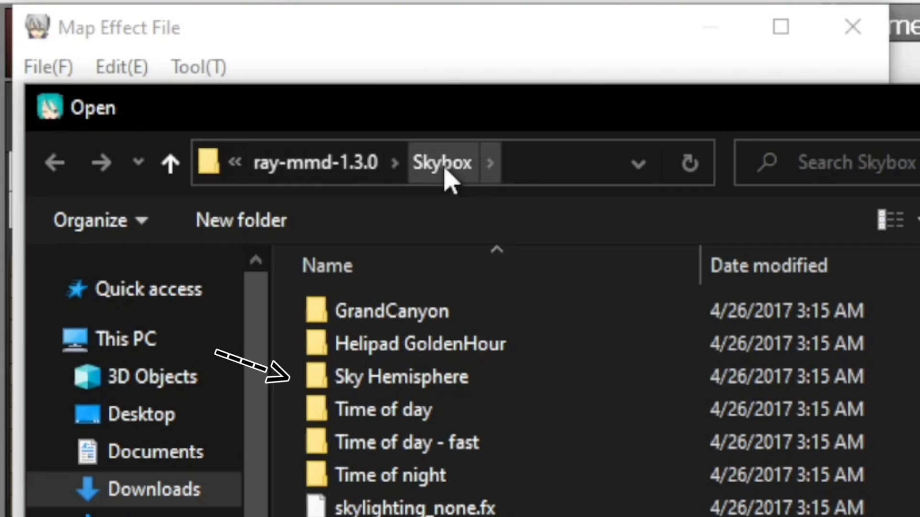
click(384, 389)
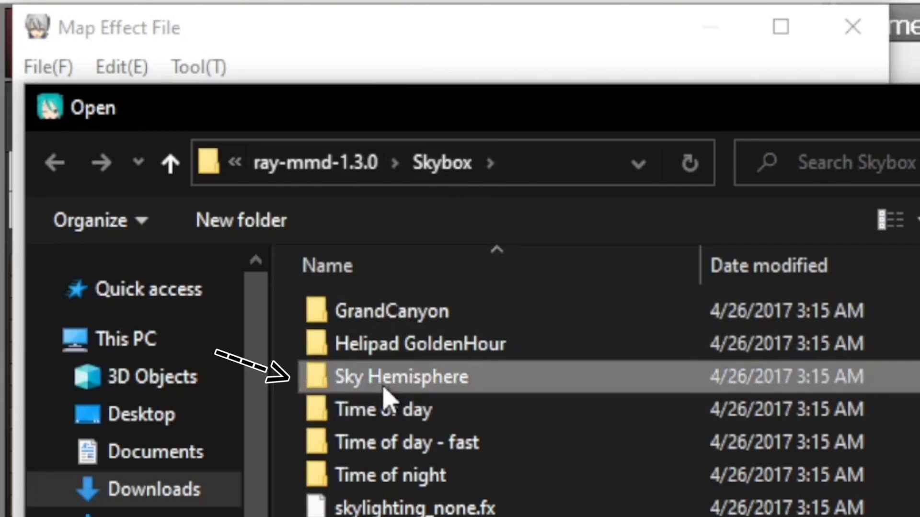
double_click(384, 389)
double_click(378, 387)
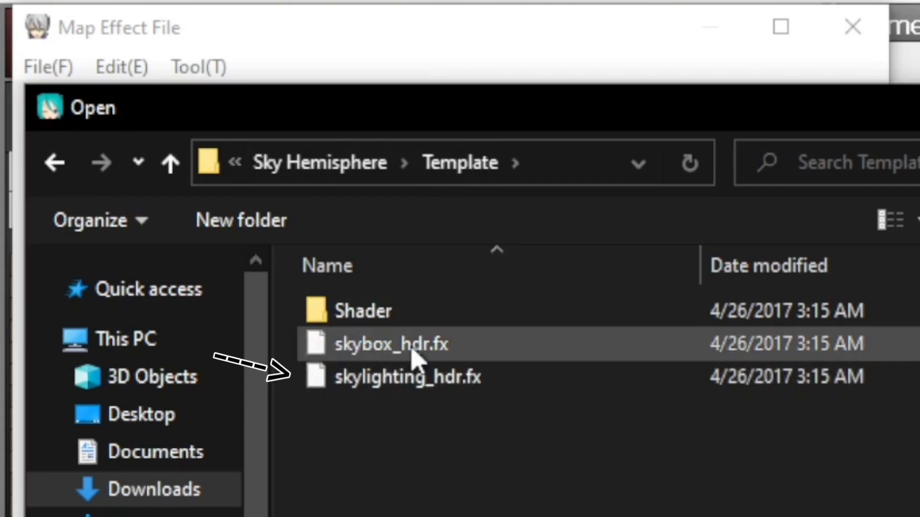
double_click(407, 389)
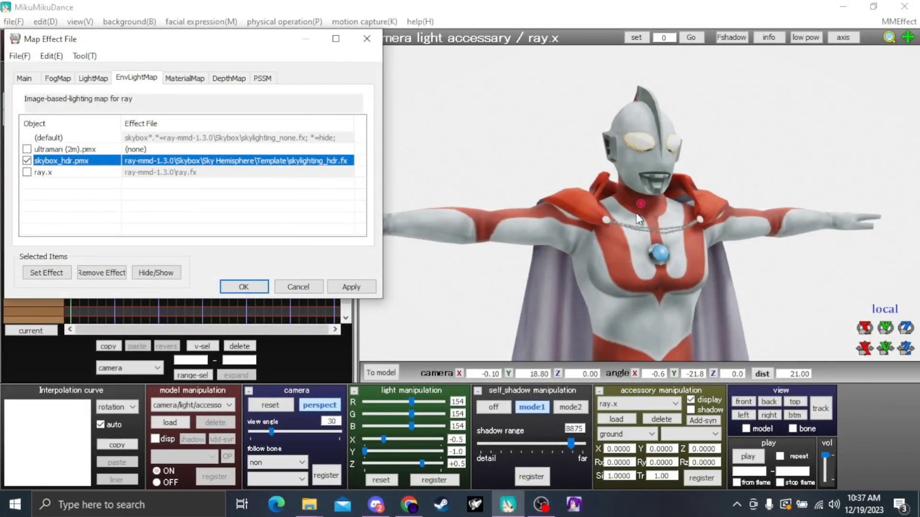
mouse_move(614, 250)
right_down()
mouse_move(509, 266)
mouse_move(665, 226)
mouse_move(679, 254)
mouse_move(668, 263)
mouse_move(557, 260)
mouse_move(601, 261)
mouse_move(638, 243)
mouse_move(627, 245)
right_up()
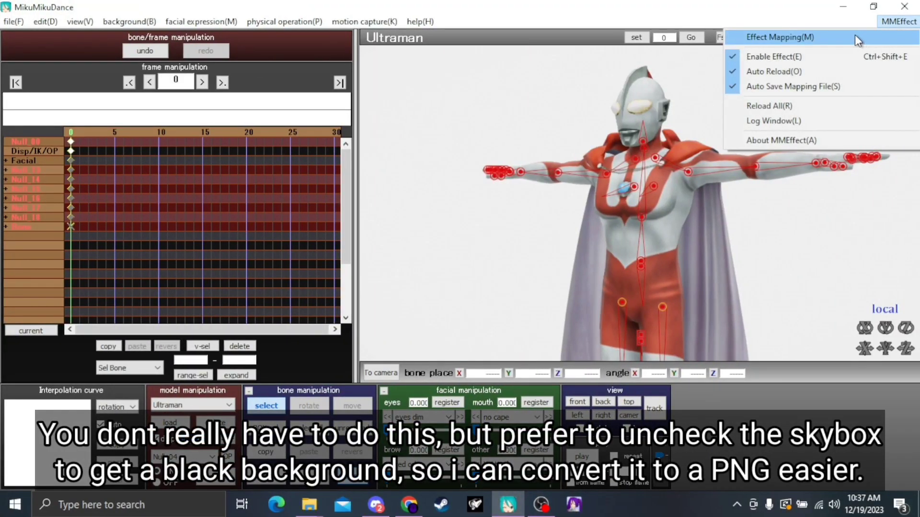
Step: Disable skybox_hdr.pmx in the Main effect mapping to get a black background, and accept the mapping
click(855, 35)
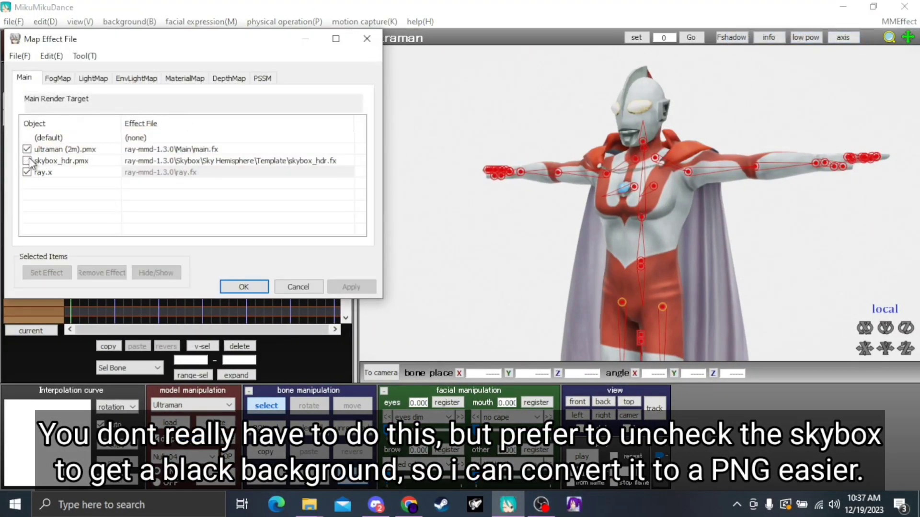
click(27, 161)
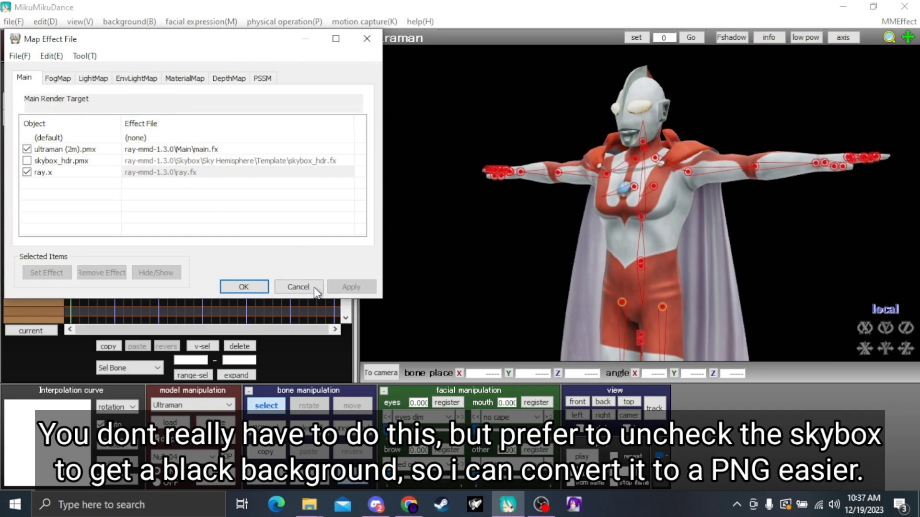
click(244, 287)
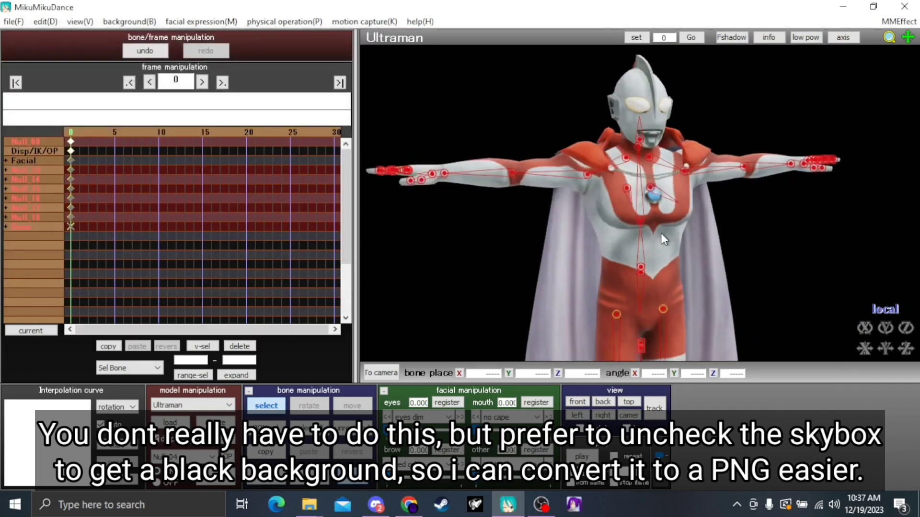
Step: Select Ultraman's center bone and lower it along the local Y axis to about -0.75
middle_drag(652, 237, 646, 147)
scroll(645, 147, down, 4)
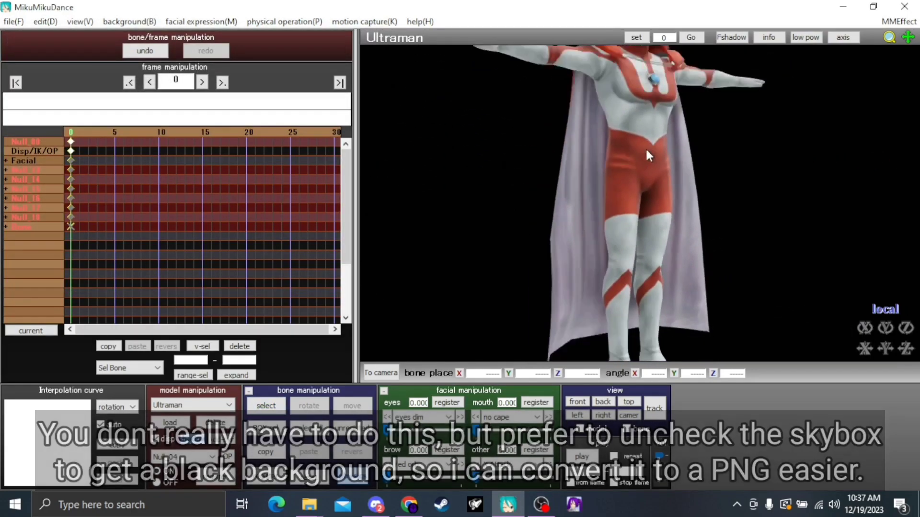
middle_drag(637, 195, 627, 246)
scroll(628, 245, down, 2)
right_drag(628, 247, 615, 213)
key(c)
click(615, 214)
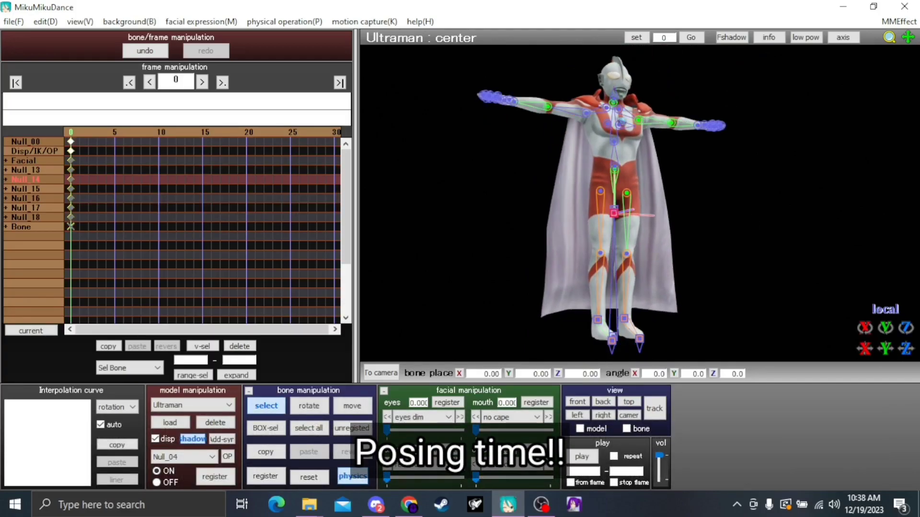
drag(885, 349, 886, 357)
Step: Set Ultraman's "no cape" morph to 1.000 and try out the "X Attack" morph
mouse_move(475, 430)
mouse_down()
mouse_move(511, 431)
mouse_move(470, 441)
mouse_up()
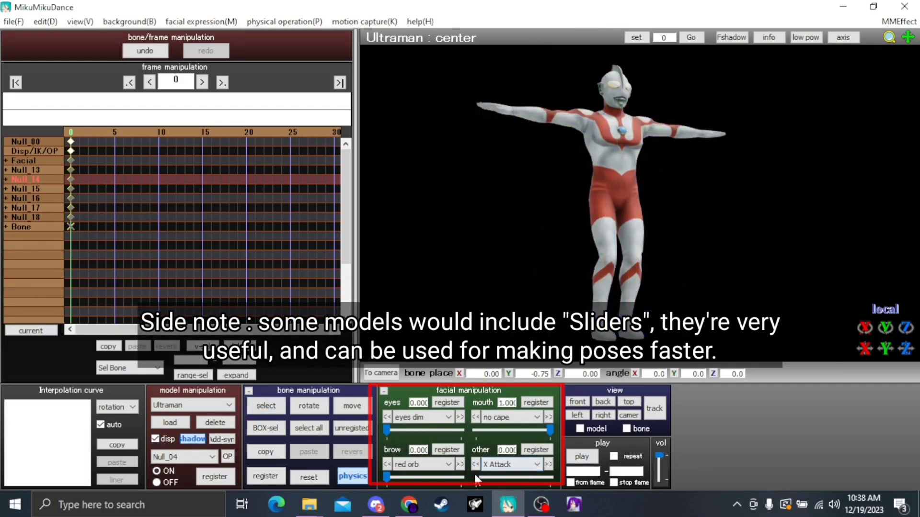
mouse_move(477, 479)
mouse_down()
mouse_move(537, 479)
mouse_move(526, 514)
mouse_move(472, 489)
mouse_up()
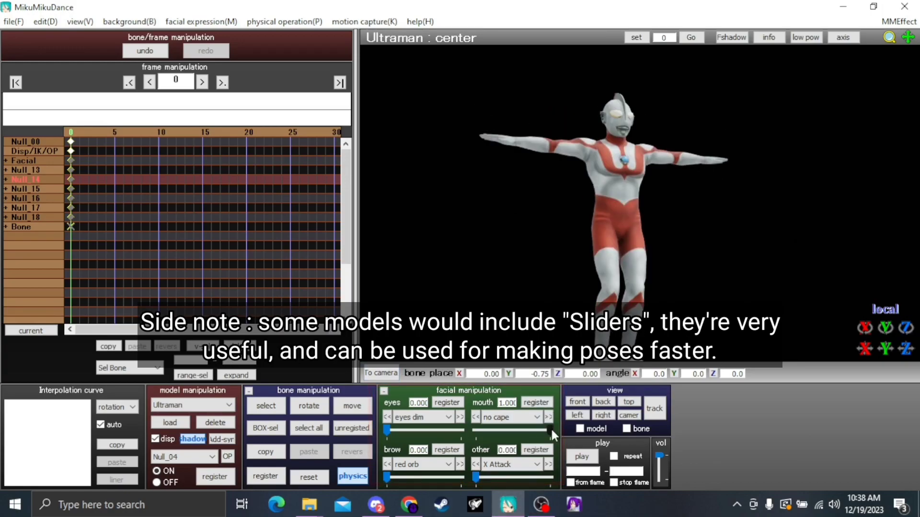
Step: Lower the center bone further along local Y so that Ultraman crouches with bent knees
scroll(626, 190, up, 4)
right_drag(626, 190, 655, 143)
key(c)
drag(886, 349, 886, 376)
Step: Rotate the waist and chest (MUNE) bones about the local X axis to lean the torso forward
right_drag(788, 277, 659, 220)
click(653, 180)
drag(864, 329, 679, 141)
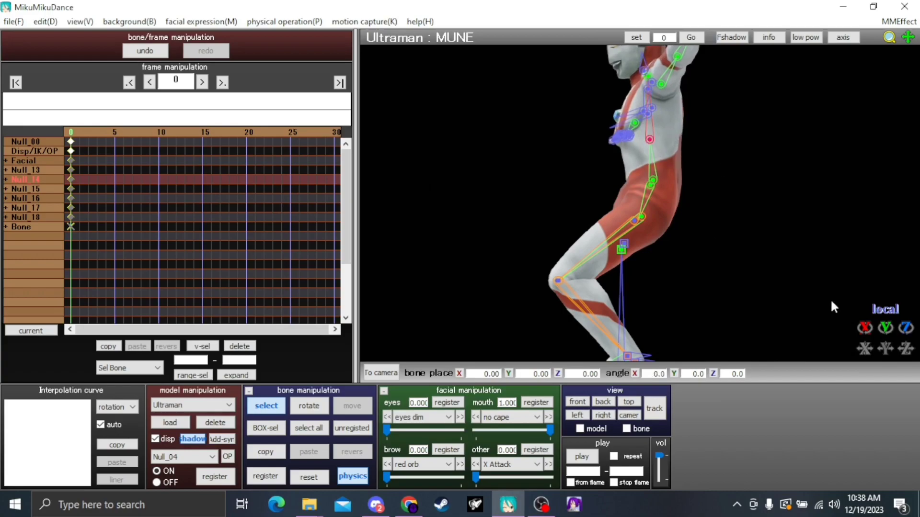
drag(864, 328, 864, 307)
Step: Move the right foot back and the left foot (L_ASHI) forward along local Z for a staggered stance
right_drag(627, 215, 692, 220)
middle_drag(692, 220, 673, 158)
click(632, 306)
drag(906, 349, 906, 316)
right_drag(685, 239, 823, 230)
click(599, 297)
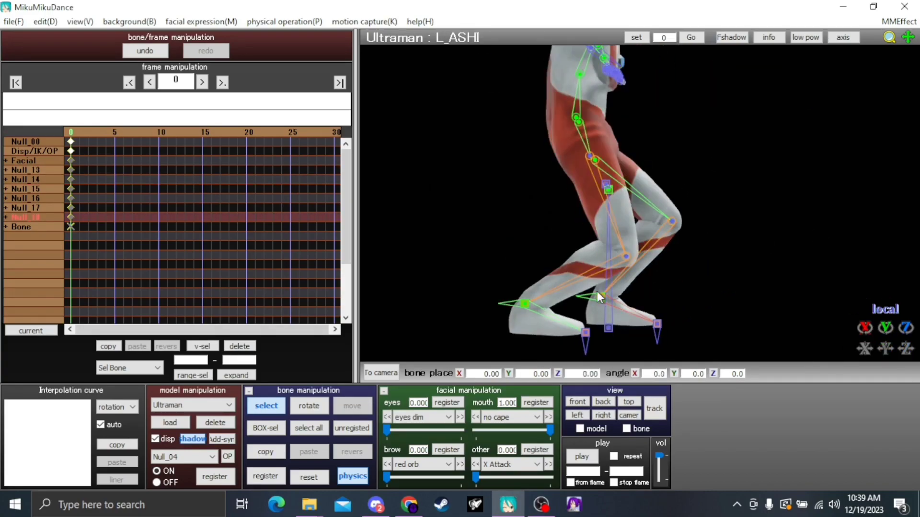
click(598, 297)
drag(906, 348, 906, 373)
Step: Rotate the left thigh (L_MOMO) and the left foot about the local Y axis to turn the leg outward
right_drag(877, 331, 789, 306)
click(628, 163)
drag(886, 330, 886, 307)
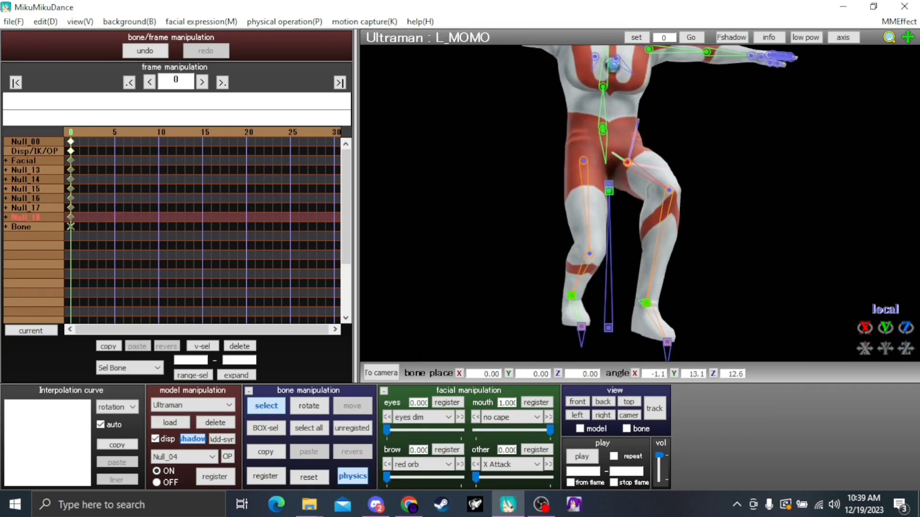
right_drag(858, 316, 814, 316)
click(632, 313)
mouse_move(885, 330)
mouse_down()
mouse_move(886, 316)
mouse_move(885, 359)
mouse_move(885, 338)
mouse_up()
Step: Adjust the right leg, turning the right foot (R_ASHI) to about 0.8, -3.9 and 2.2 degrees
click(586, 157)
click(594, 285)
right_drag(852, 307, 555, 211)
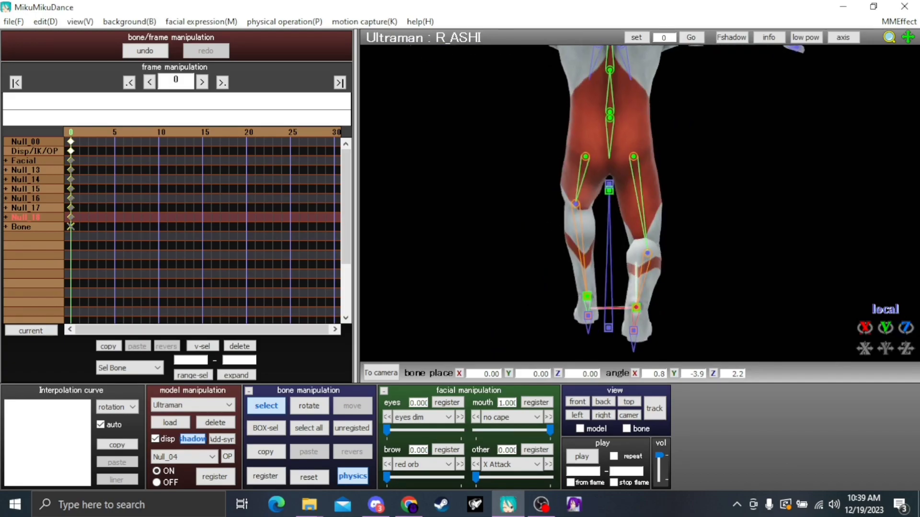
Step: Rotate the neck bone (KUBI) about the local X axis to about -13.2 degrees
right_drag(713, 278, 432, 268)
middle_drag(710, 120, 708, 215)
right_drag(709, 215, 815, 218)
click(628, 102)
drag(864, 329, 865, 342)
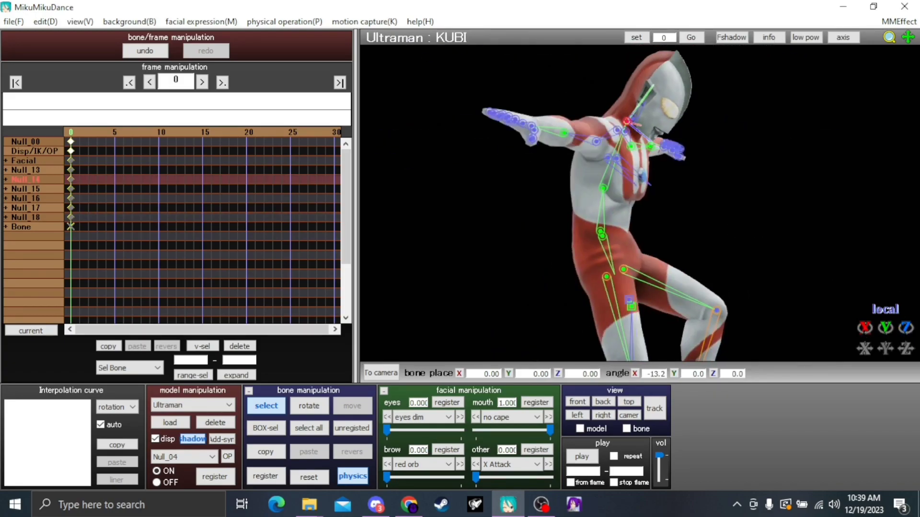
Step: Rotate the head bone about its local X axis to adjust where the face points
scroll(715, 177, up, 8)
middle_drag(715, 96, 715, 177)
click(589, 141)
drag(865, 328, 865, 312)
Step: Set the "X Attack" morph to 1.000 to bring Ultraman's arms into the crossed beam pose
scroll(786, 266, down, 6)
right_drag(785, 266, 642, 232)
middle_drag(642, 233, 640, 180)
scroll(640, 180, down, 3)
drag(476, 478, 656, 475)
Step: Rotate the right thumb joint R_OYA02 about its local axes toward the raised hand
scroll(602, 163, up, 6)
middle_drag(597, 179, 687, 235)
click(578, 214)
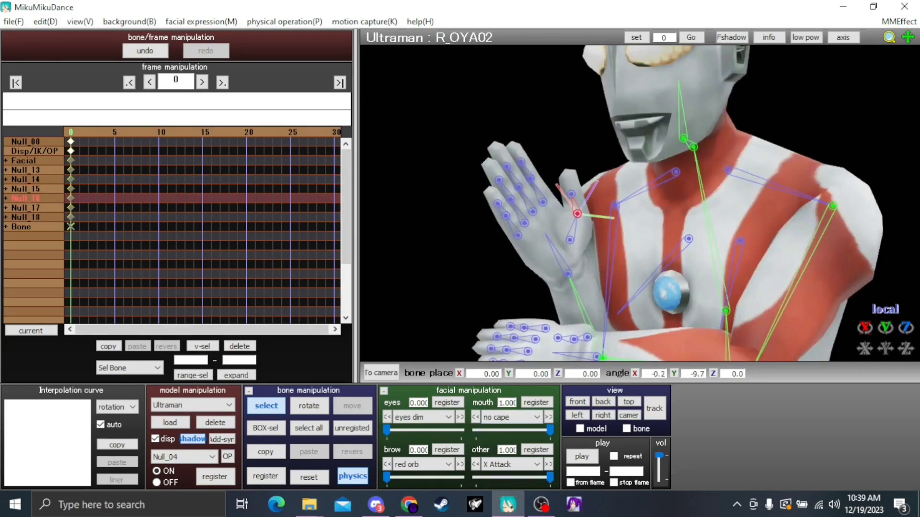
drag(905, 329, 906, 319)
Step: Refine the raised right hand by rotating the other thumb joints and the right hand bone (R_TE)
right_drag(640, 209, 570, 211)
scroll(589, 205, up, 5)
middle_drag(513, 156, 589, 205)
click(635, 257)
mouse_move(886, 329)
mouse_down()
mouse_move(885, 339)
mouse_move(885, 318)
mouse_up()
click(602, 285)
right_drag(669, 257, 664, 261)
drag(865, 328, 884, 335)
right_drag(651, 260, 656, 252)
click(672, 295)
drag(865, 328, 865, 344)
Step: Rotate the left thumb's base joint (L_OYA01) about its local axes to reposition the thumb beside the palm
scroll(794, 246, down, 5)
right_drag(759, 268, 810, 261)
middle_drag(809, 261, 847, 181)
scroll(847, 181, up, 4)
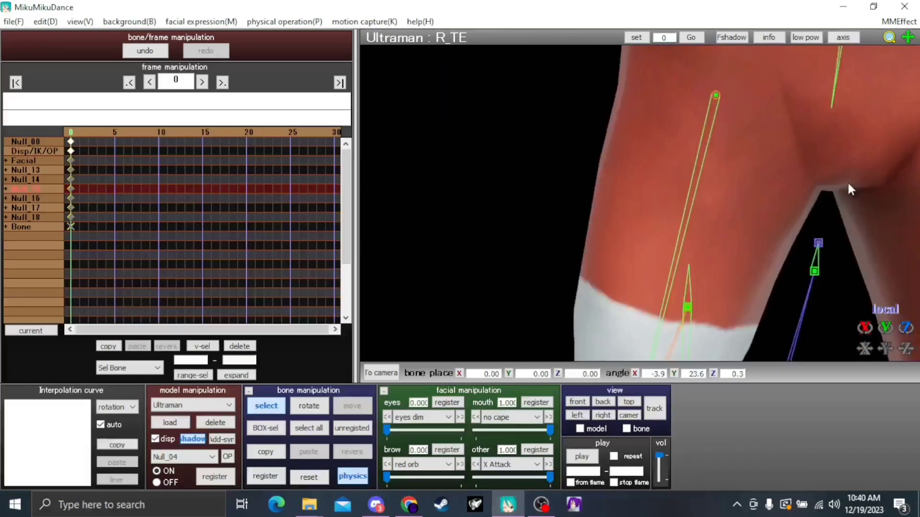
scroll(847, 181, down, 2)
click(589, 186)
drag(886, 328, 885, 336)
click(586, 243)
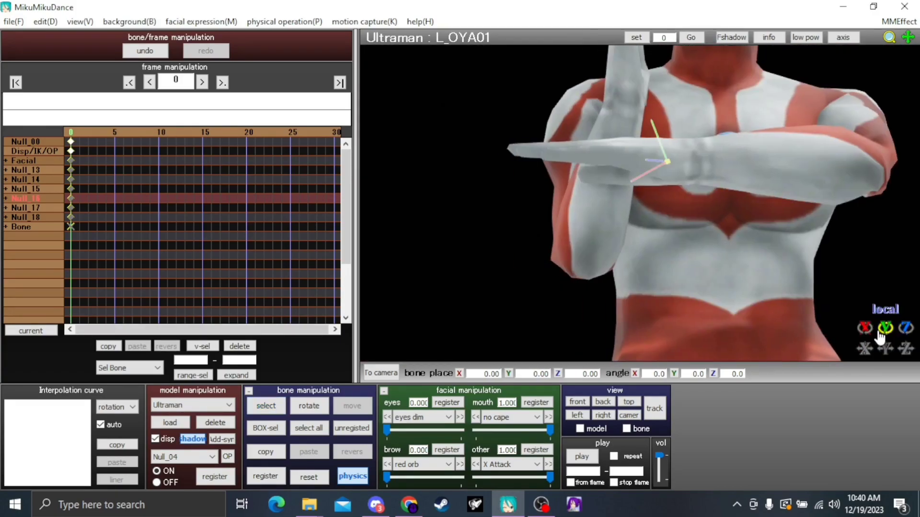
drag(879, 338, 865, 339)
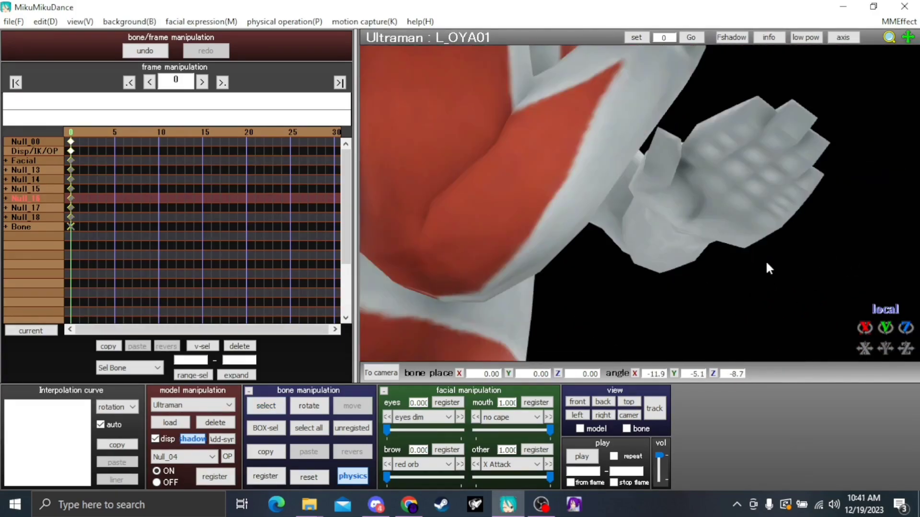
drag(886, 333, 886, 329)
Step: Rotate the right forearm bone (R_UDE) about its local axes to adjust the raised arm
key(c)
click(656, 176)
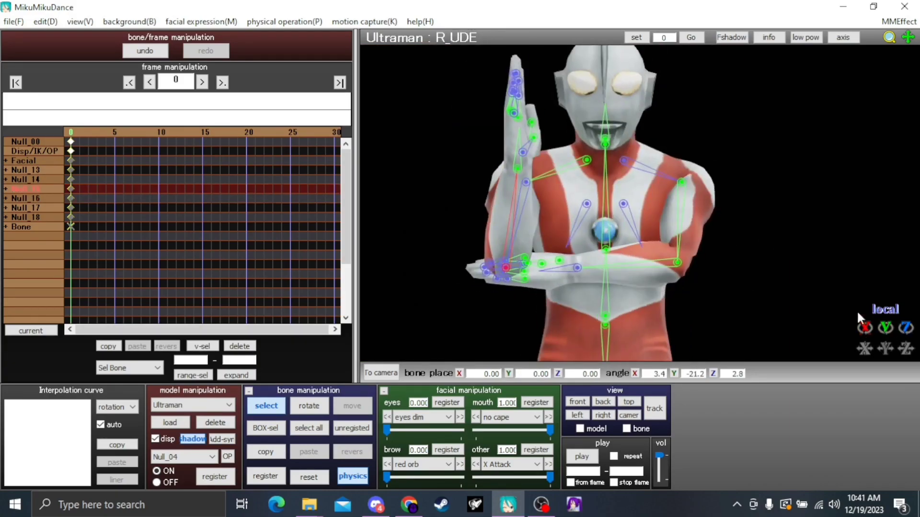
drag(864, 329, 906, 332)
drag(864, 329, 865, 328)
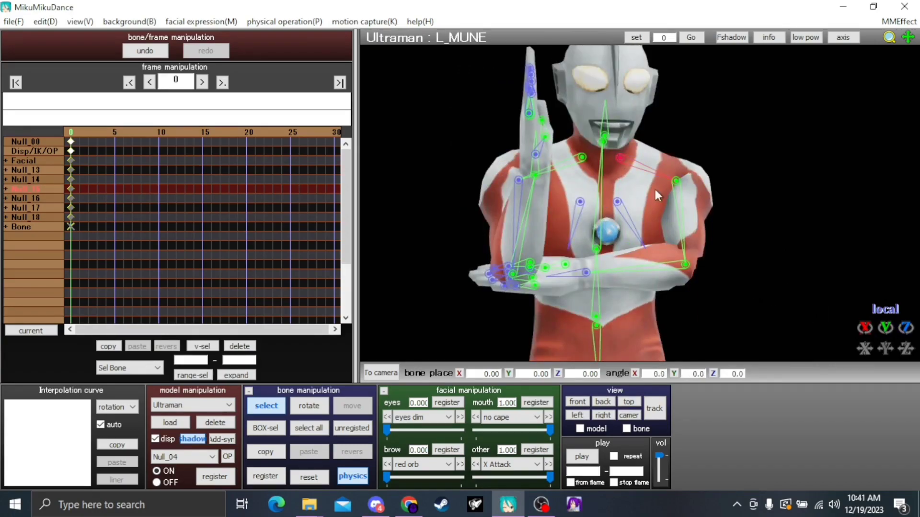
Step: Rotate the left shoulder bone (L_MUNE) to about 40.8, -9.9 and -6.5 degrees and adjust the left forearm (L_UDE)
right_drag(694, 288, 654, 293)
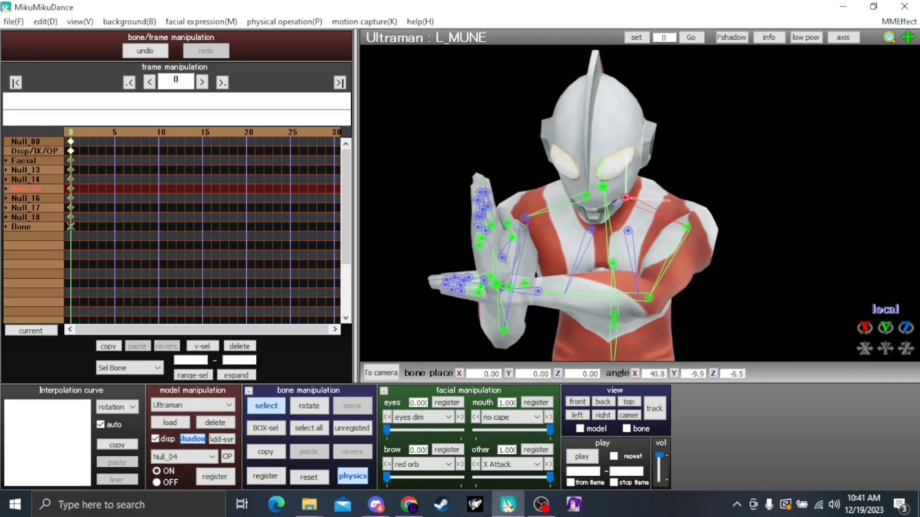
click(633, 294)
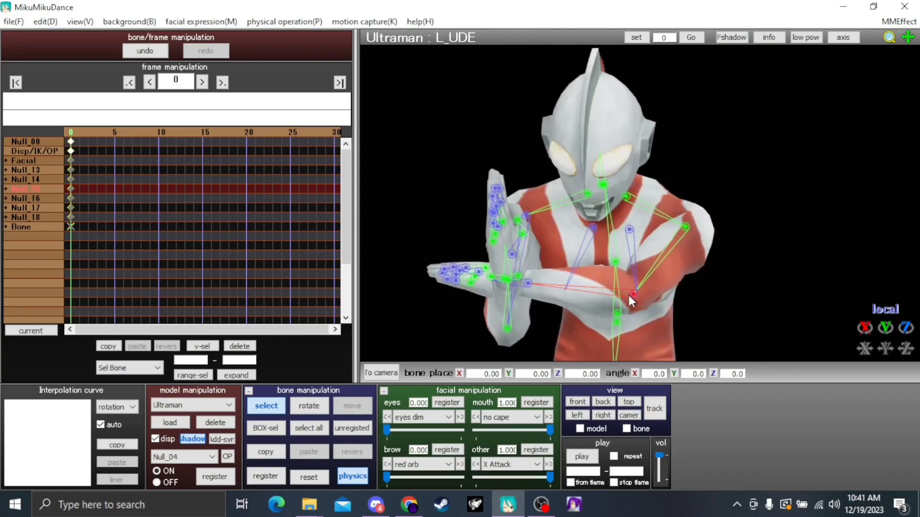
drag(630, 299, 515, 300)
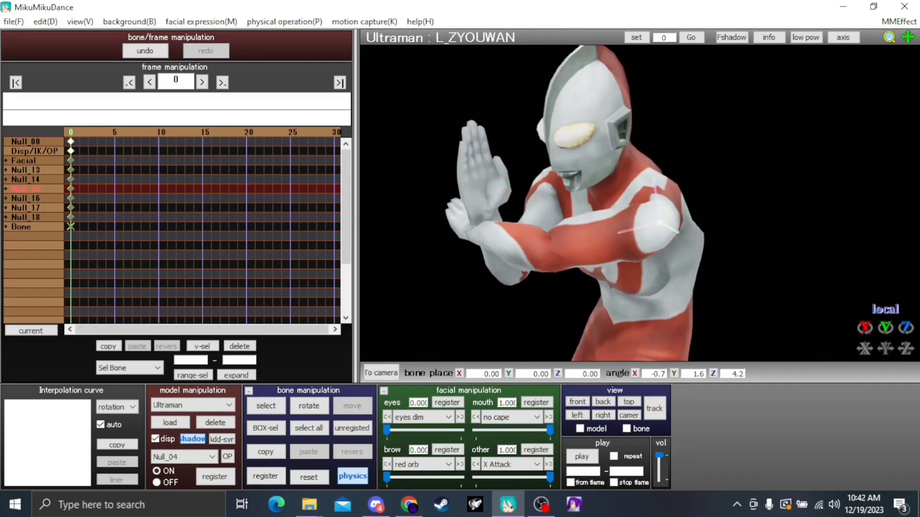
Step: Rotate the left upper arm bone (L_ZYOUWAN) about local Z, ending at about 0.5, -2.0 and -5.4 degrees
drag(906, 328, 906, 307)
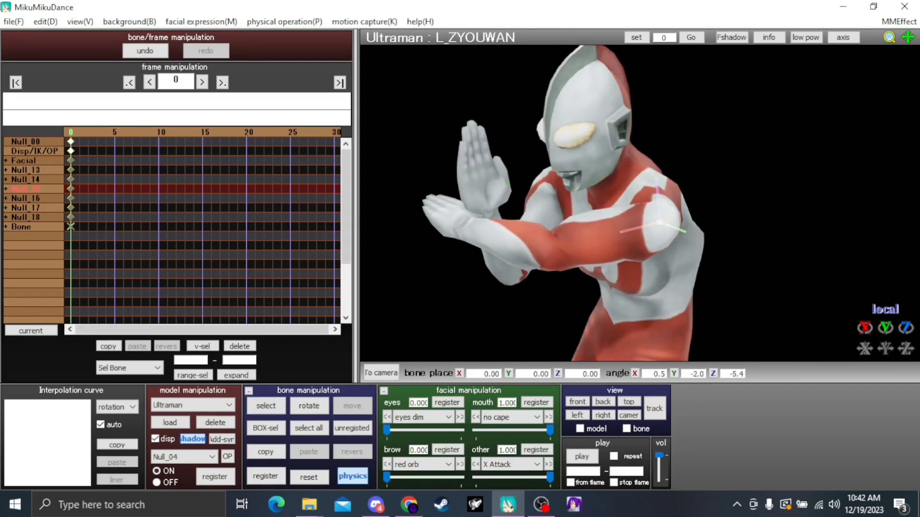
right_drag(695, 292, 769, 299)
scroll(769, 300, down, 8)
middle_drag(769, 300, 715, 149)
right_drag(715, 148, 743, 154)
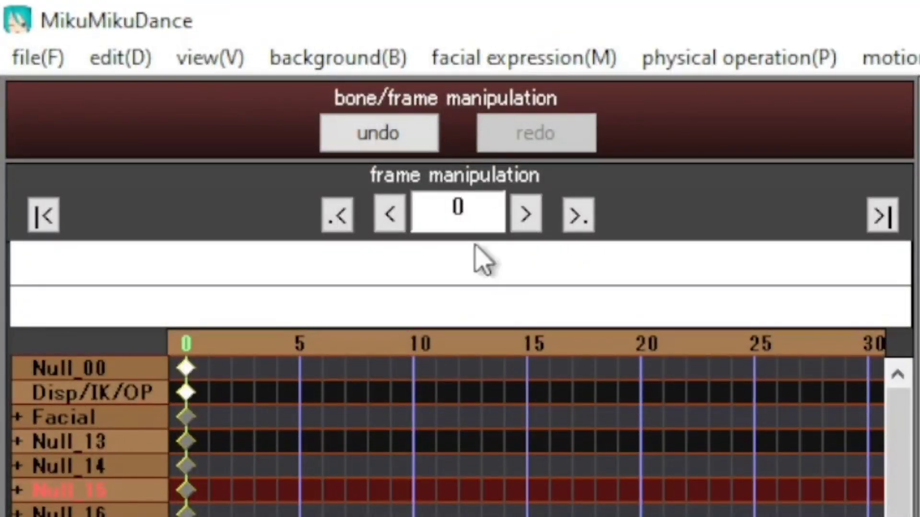
Step: Set the output screen size to a width of 1920 and a height of 1080
click(211, 55)
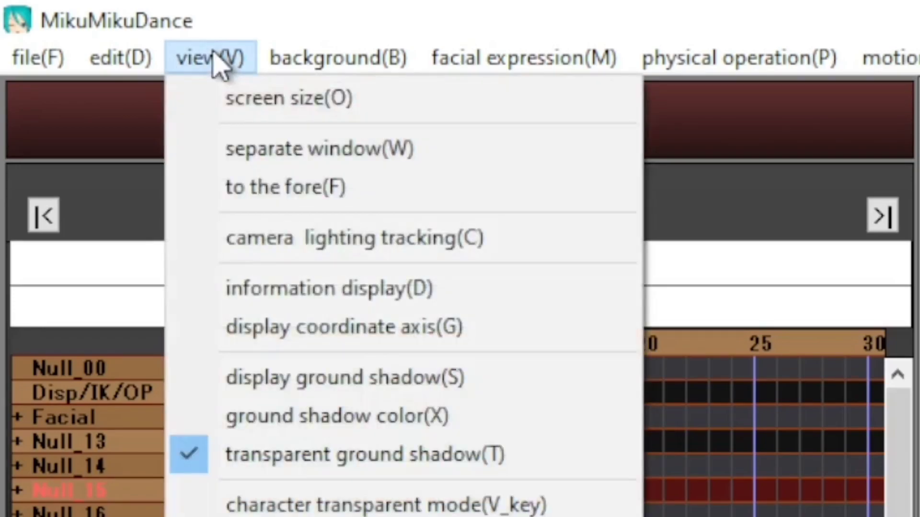
click(390, 97)
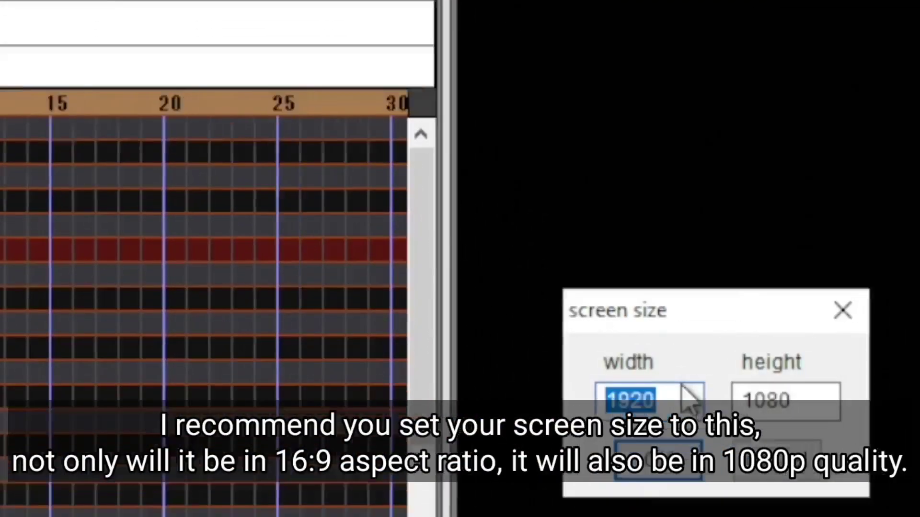
click(503, 306)
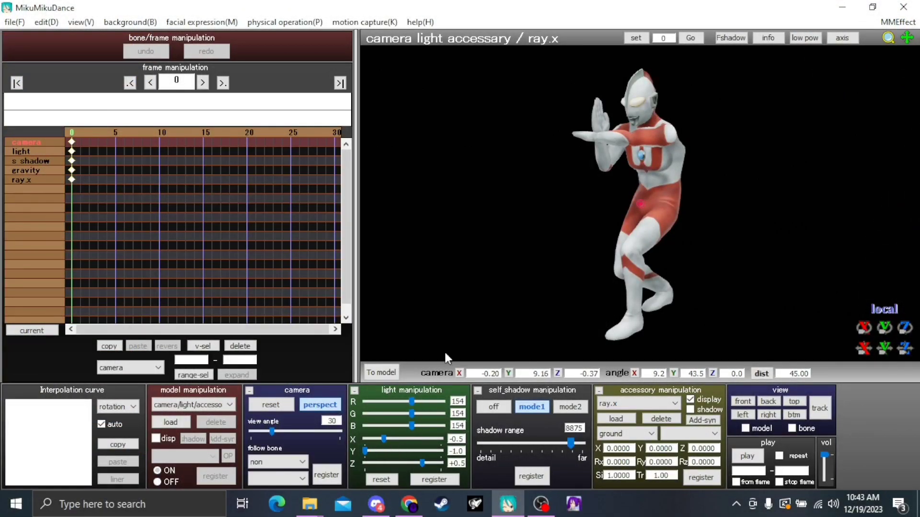
Step: Change the light direction to X +0.7, Y -0.7 and Z +1.0
drag(382, 440, 437, 440)
click(364, 440)
mouse_move(341, 441)
mouse_down()
mouse_move(425, 444)
mouse_move(442, 463)
mouse_move(397, 440)
mouse_move(377, 451)
mouse_move(429, 439)
mouse_up()
Step: Frame Ultraman's head and crossed arms with the camera at a distance of about 17.30 and a Y angle of about 28.6
middle_drag(637, 162, 653, 213)
scroll(649, 224, up, 9)
right_drag(878, 34, 710, 133)
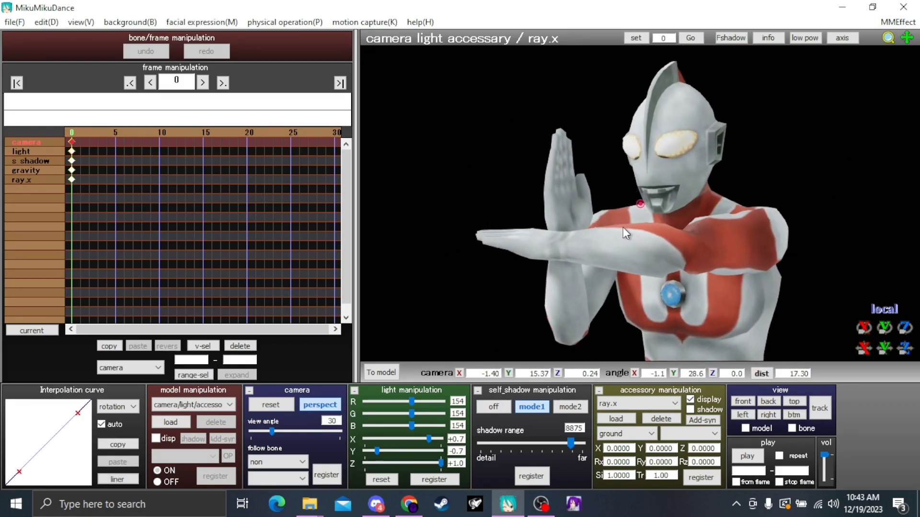
Step: Start rendering to a picture file in the MMD Renders folder and choose Jpeg files(*.jpg) as the file type
click(14, 22)
click(10, 22)
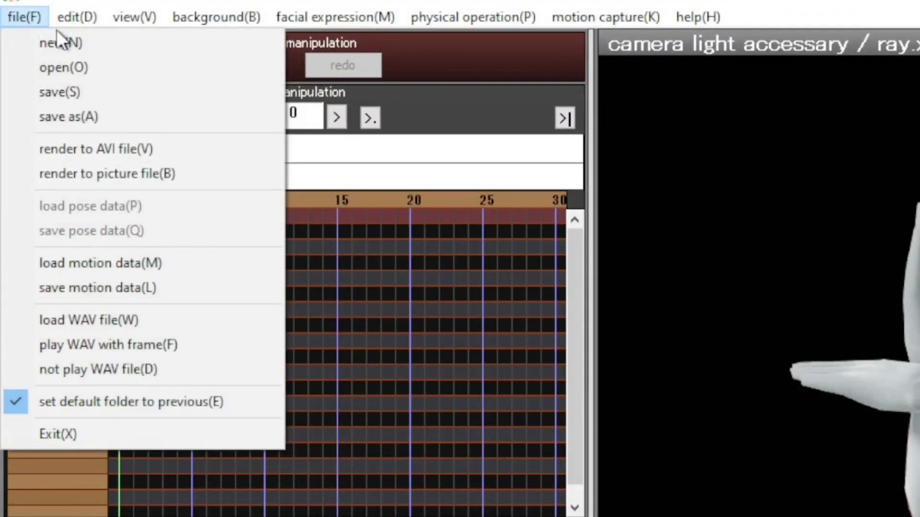
click(108, 176)
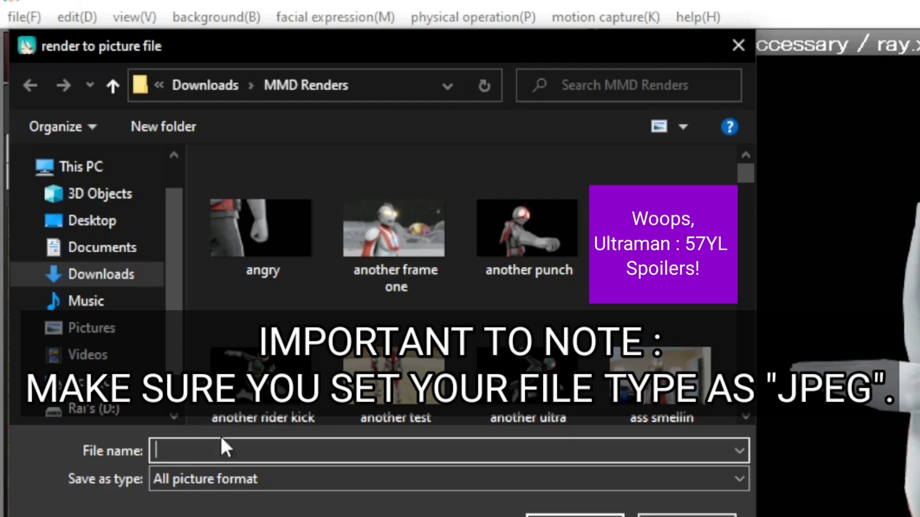
click(271, 480)
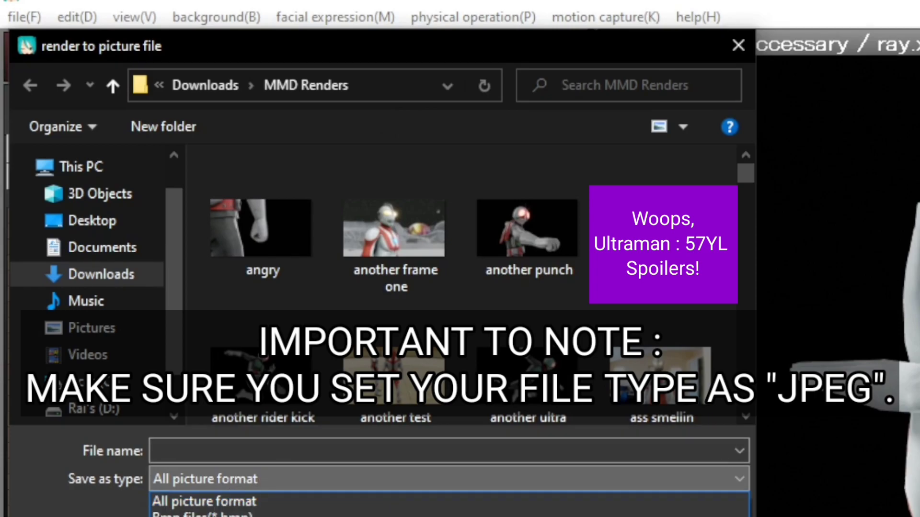
click(271, 516)
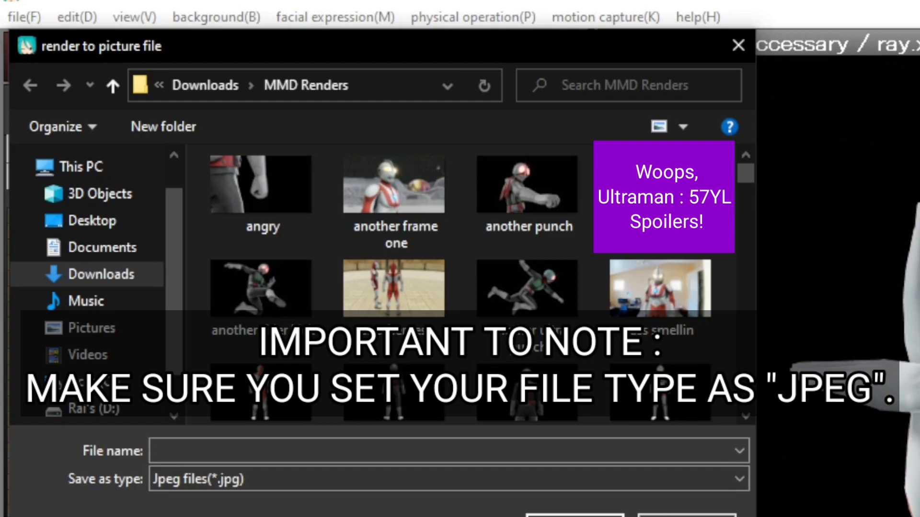
Step: Name the picture "piss and shit" and render it
click(266, 453)
text(pi)
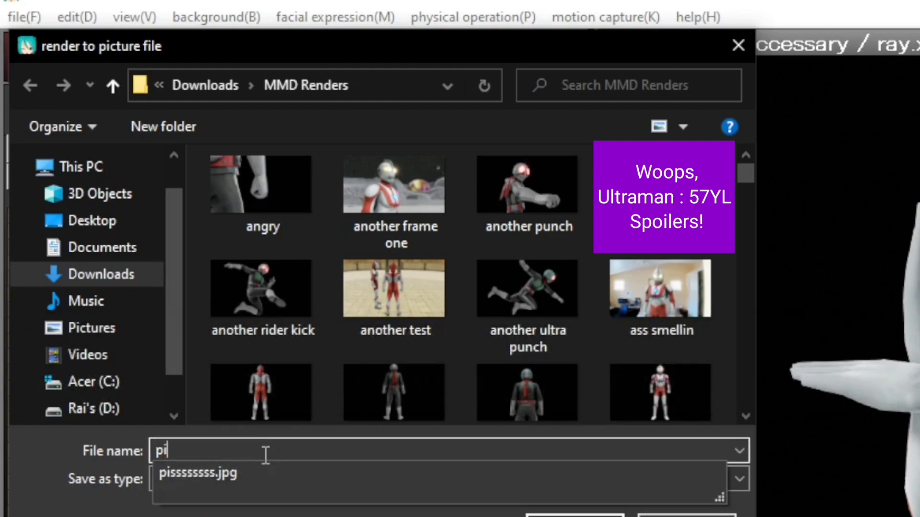
text(ss and shit)
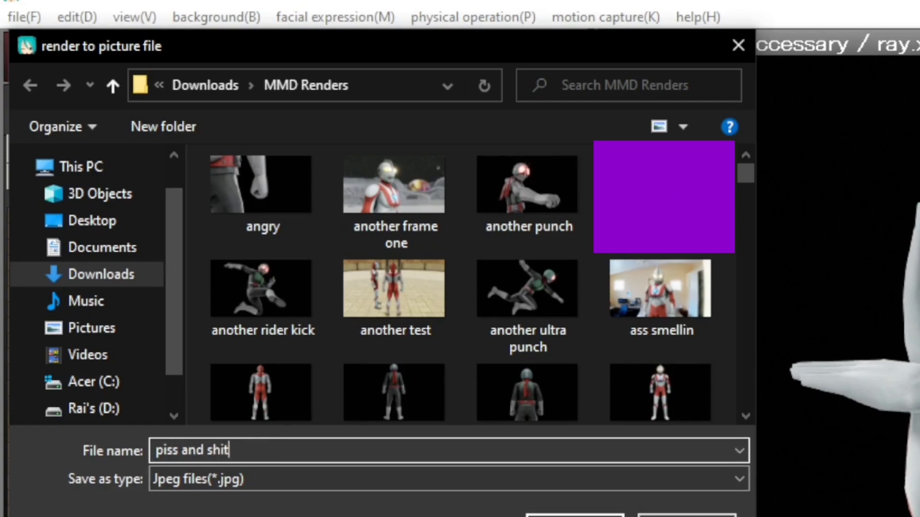
key(Return)
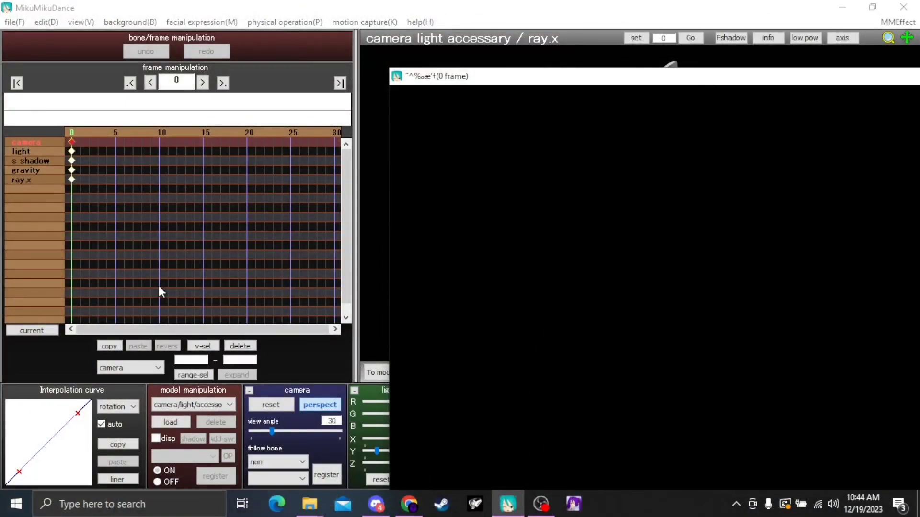